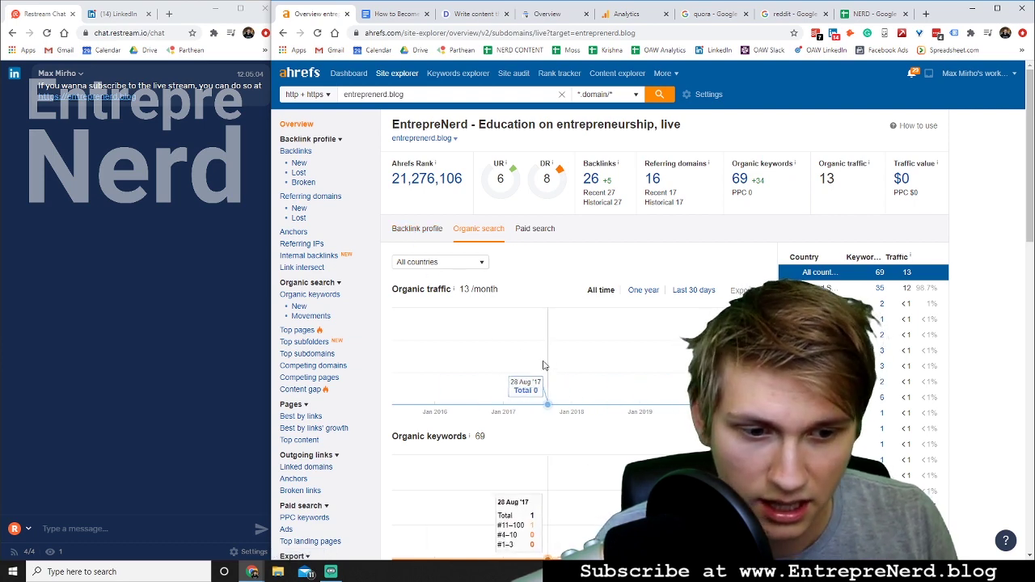
# - Examine the organic search charts, positions, top keywords and top pages in the overview of entreprenerd.blog
pyautogui.scroll(-3, 520, 380)
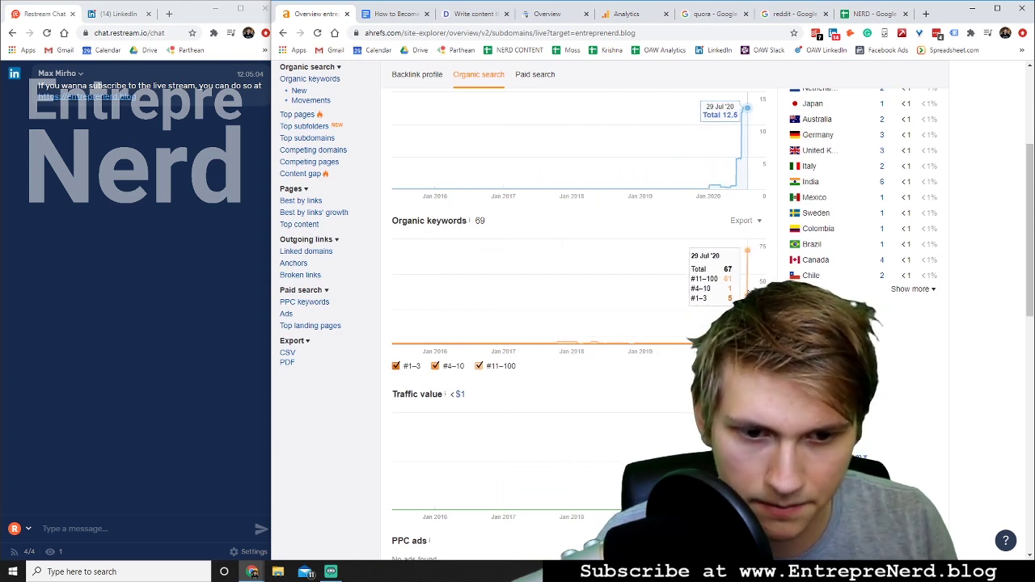
pyautogui.scroll(-1, 568, 363)
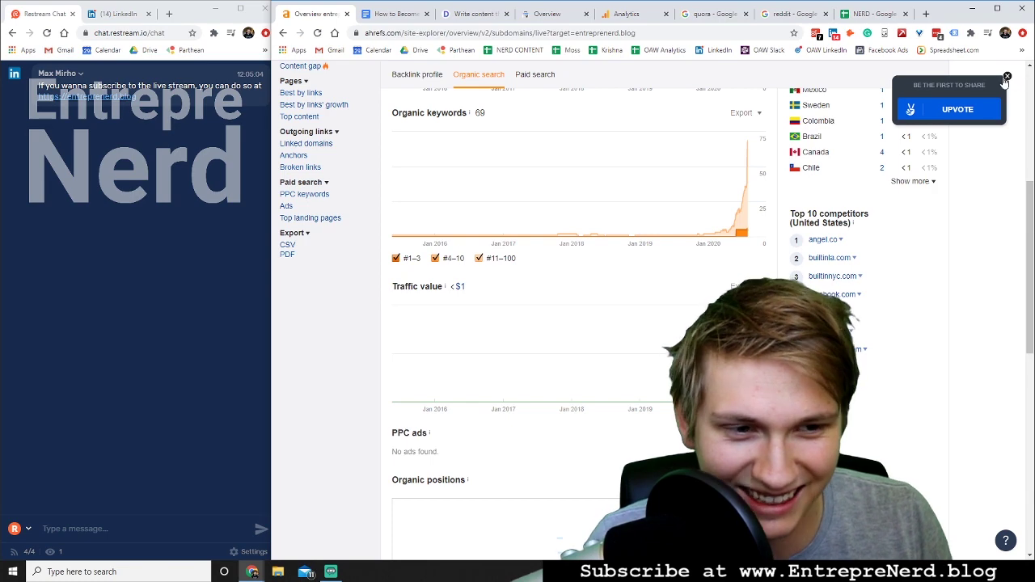
pyautogui.scroll(-3, 566, 307)
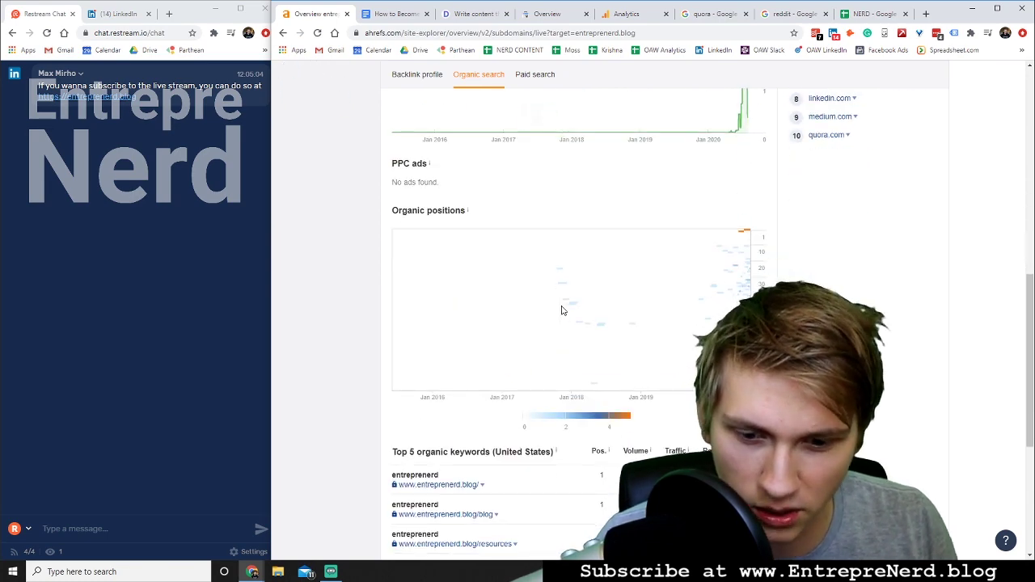
pyautogui.scroll(-2, 564, 309)
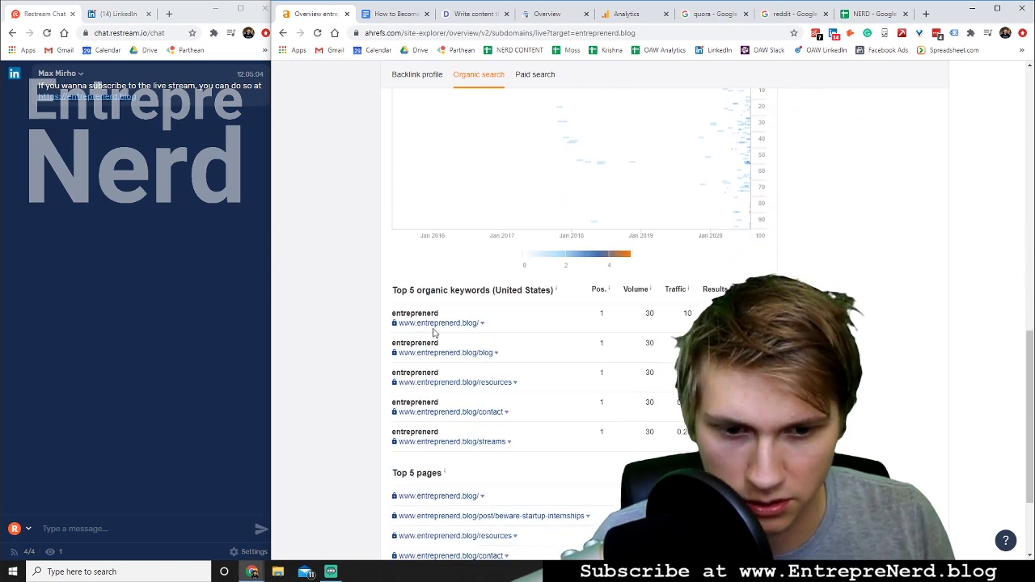
pyautogui.scroll(-2, 615, 337)
pyautogui.scroll(15, 561, 337)
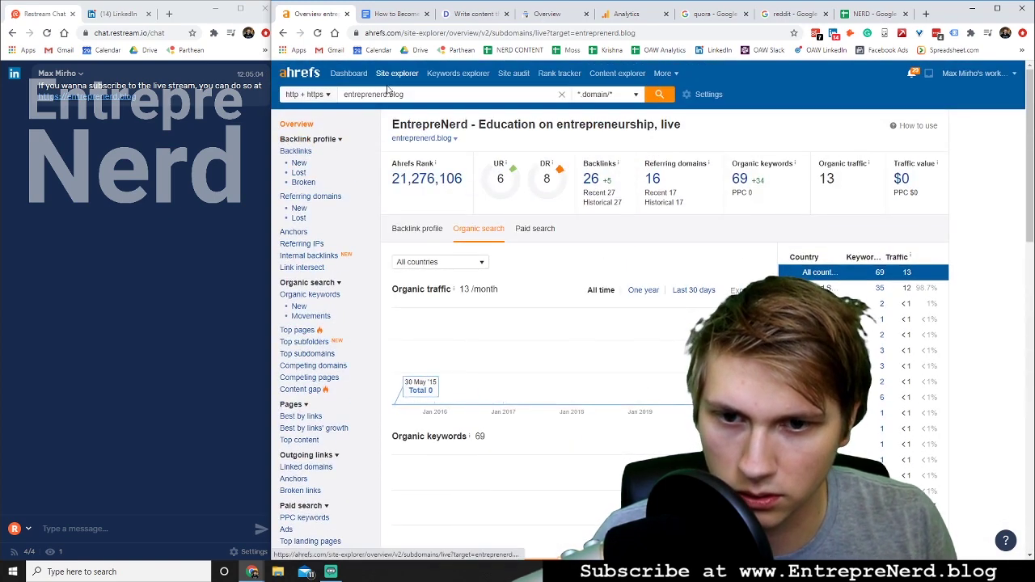
# - Open the organic keywords report for entreprenerd.blog and look through the ranking keywords
pyautogui.click(311, 295)
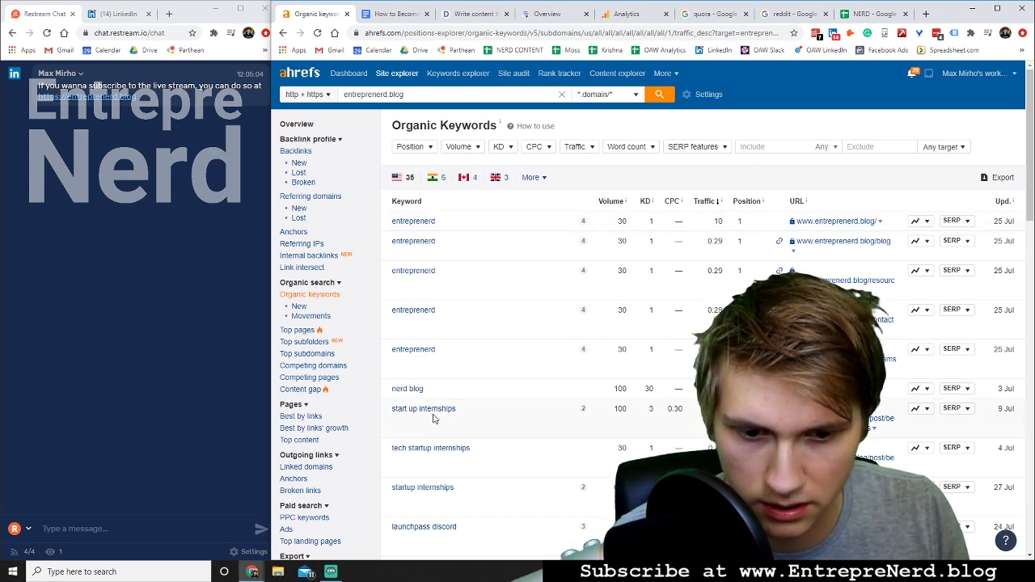
pyautogui.scroll(-2, 434, 416)
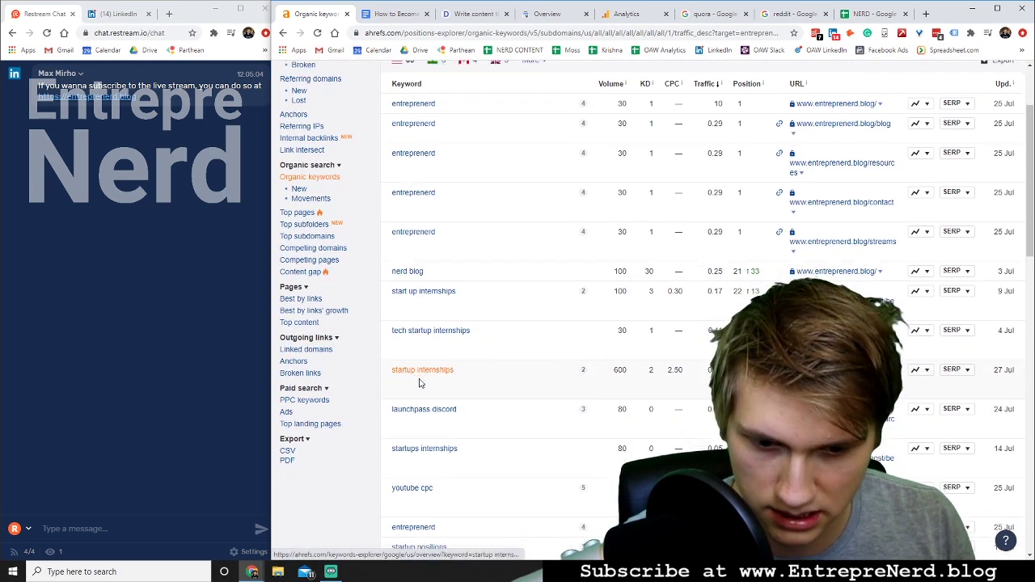
pyautogui.scroll(-1, 419, 383)
pyautogui.scroll(-3, 421, 372)
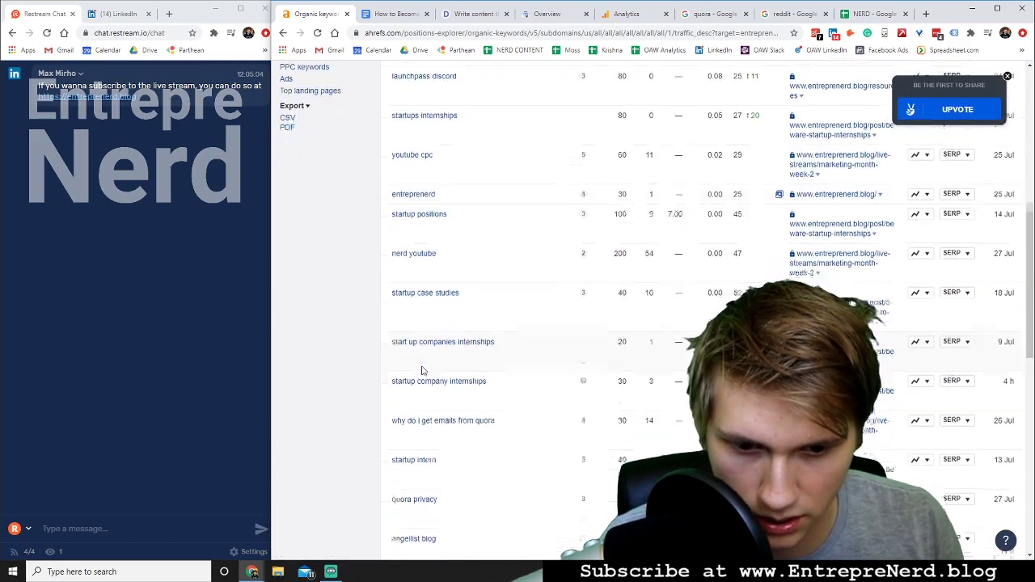
pyautogui.scroll(5, 422, 370)
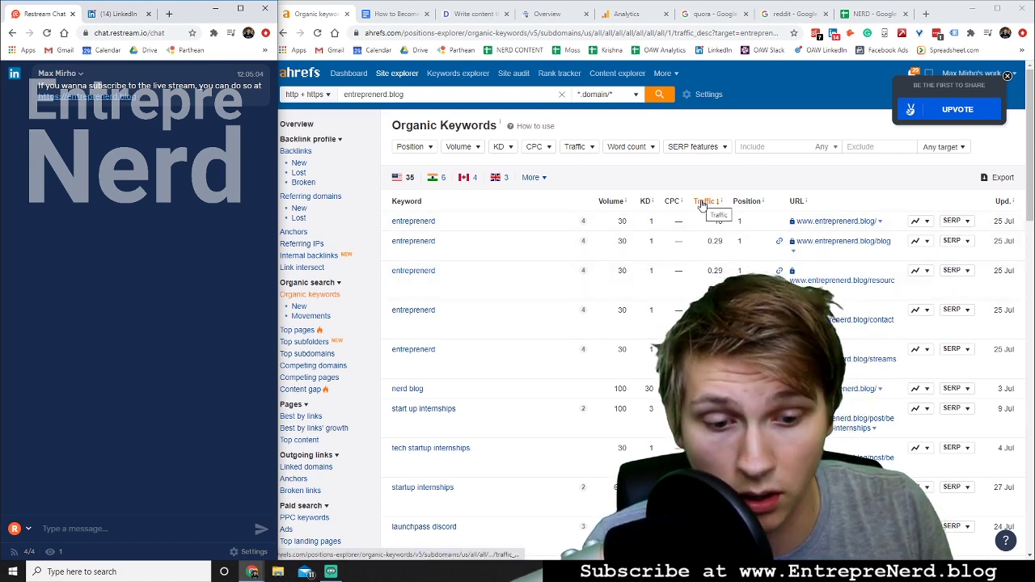
pyautogui.scroll(-5, 692, 302)
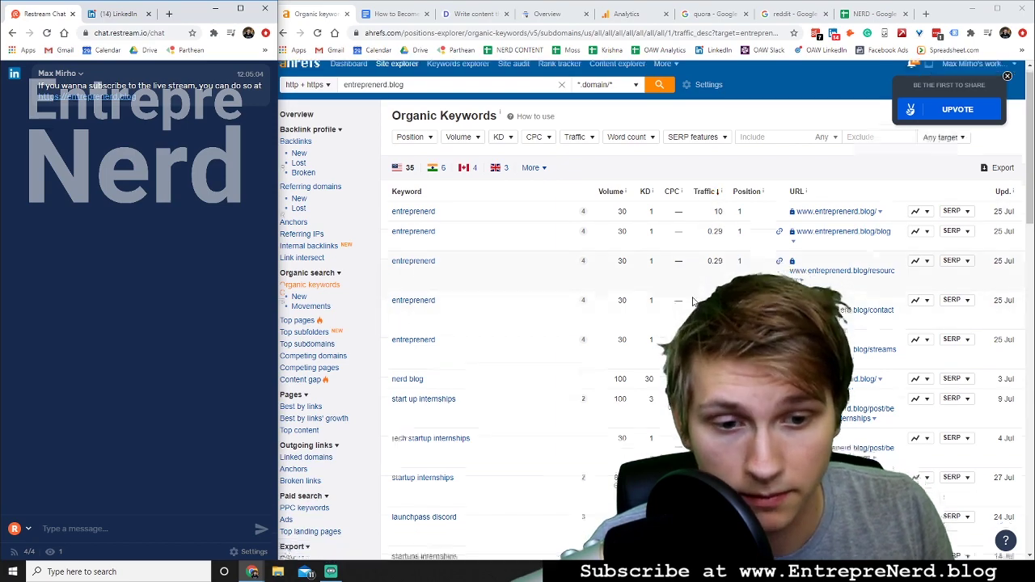
pyautogui.scroll(-3, 690, 288)
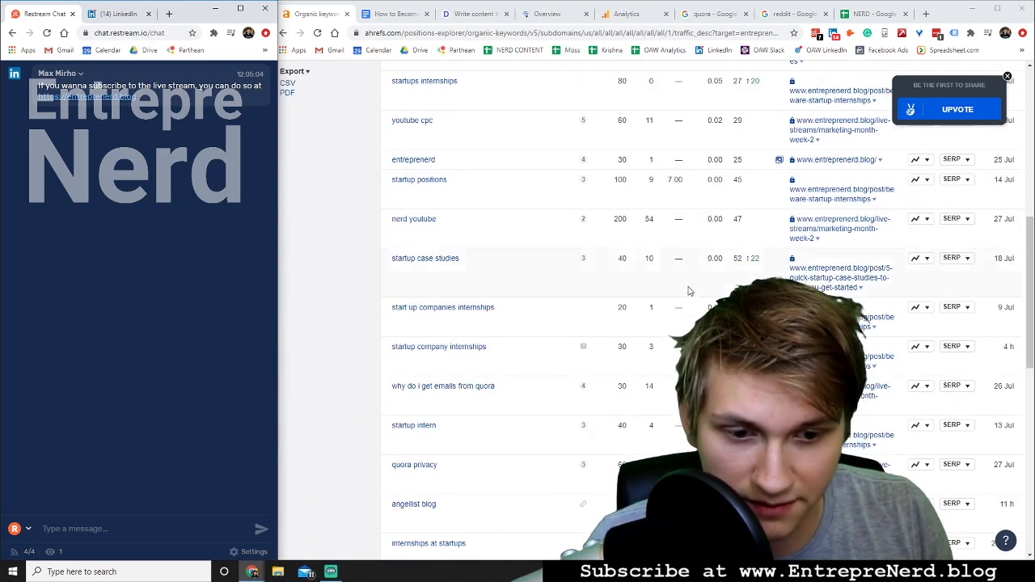
pyautogui.scroll(8, 615, 210)
# - Sort the organic keywords by search volume and inspect "startup internships" and the ranking position of "how to run youtube ads"
pyautogui.click(612, 201)
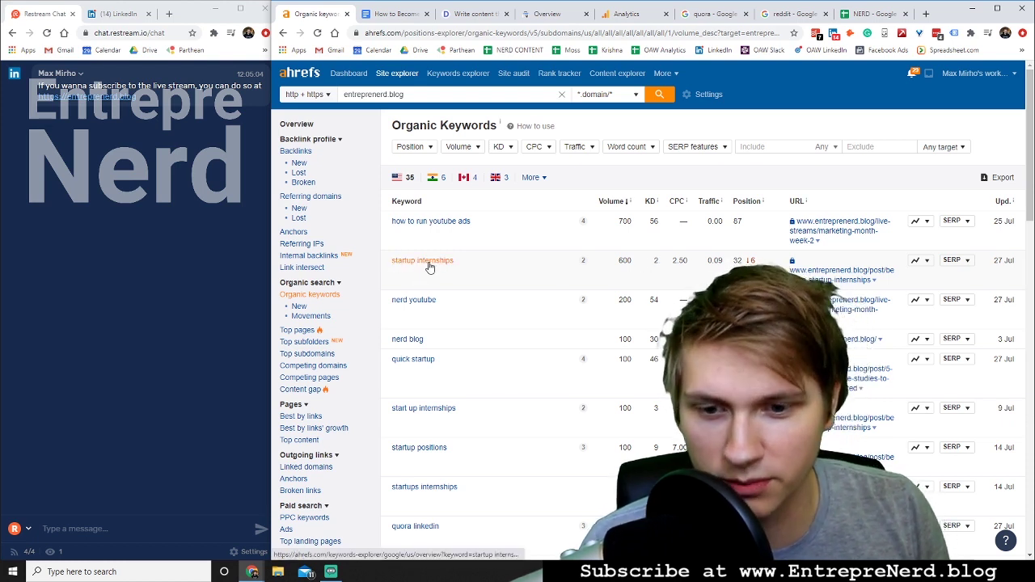
pyautogui.moveTo(471, 263); pyautogui.dragTo(386, 266)
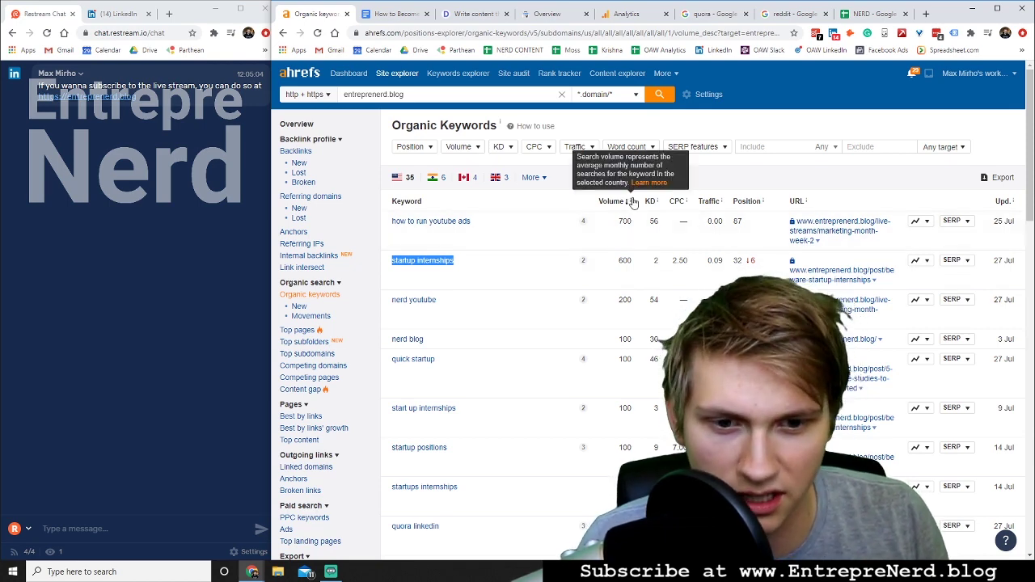
pyautogui.click(467, 267)
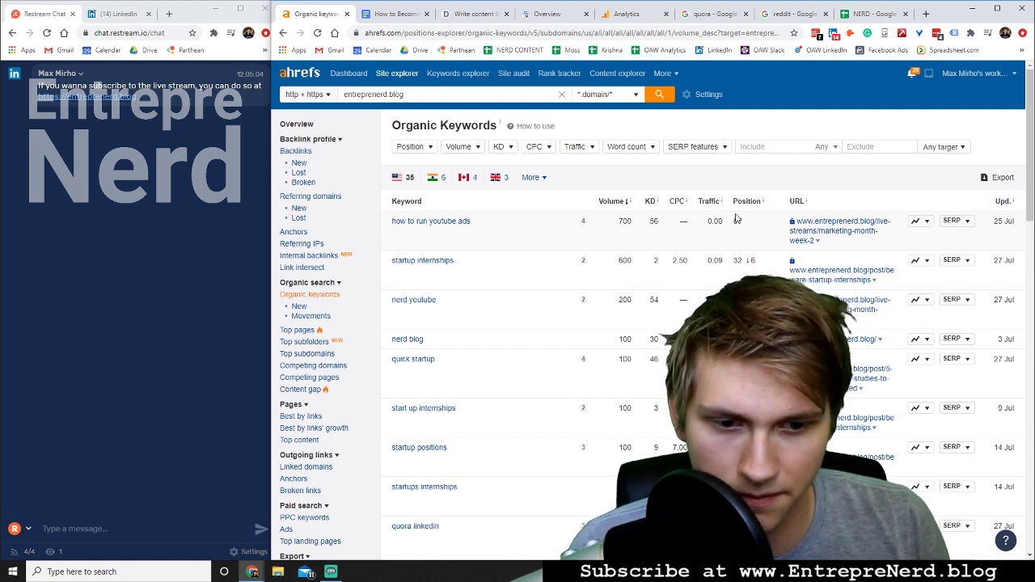
pyautogui.moveTo(734, 221); pyautogui.dragTo(745, 224)
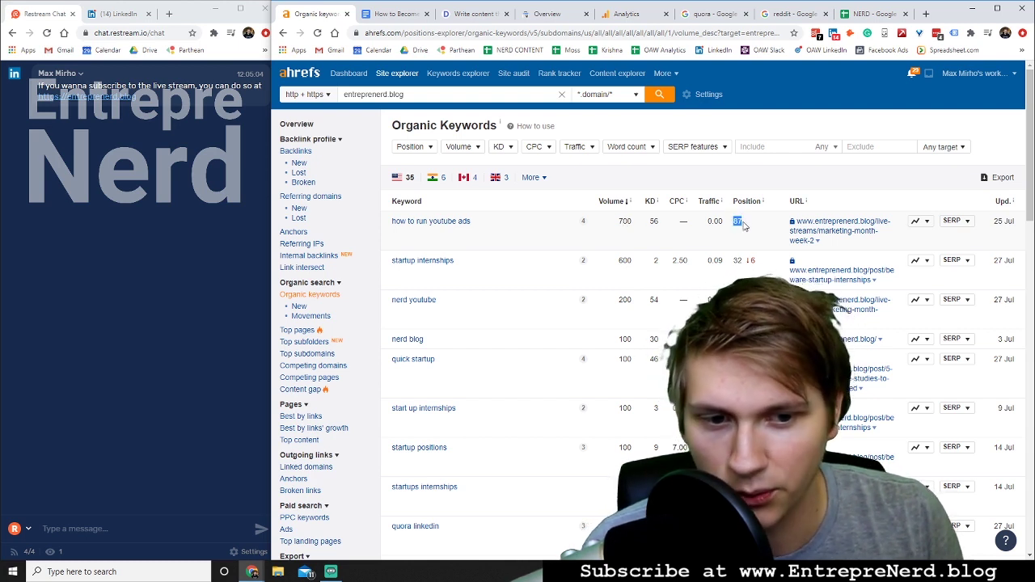
pyautogui.click(749, 230)
pyautogui.moveTo(737, 223); pyautogui.dragTo(747, 226)
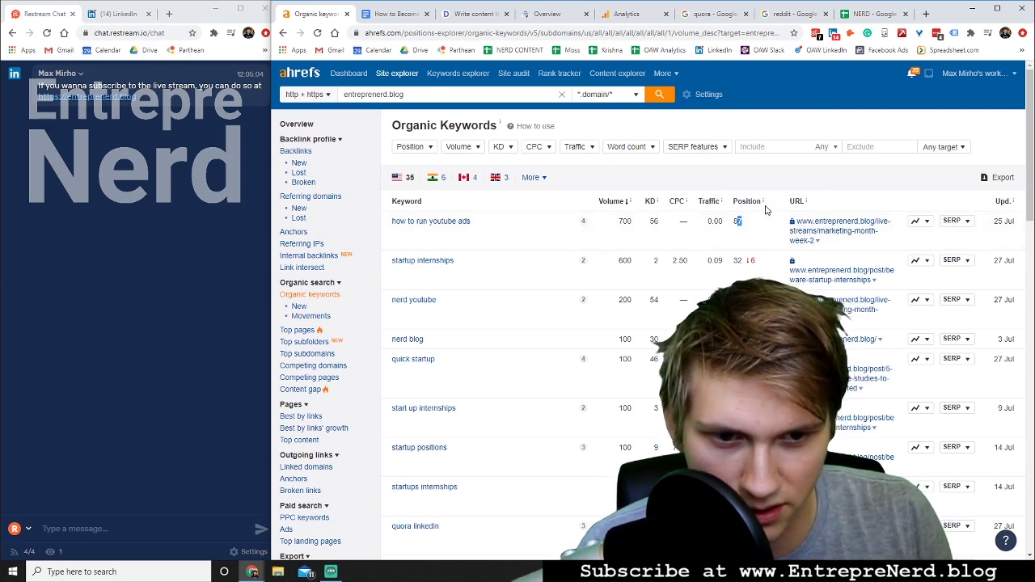
pyautogui.click(607, 179)
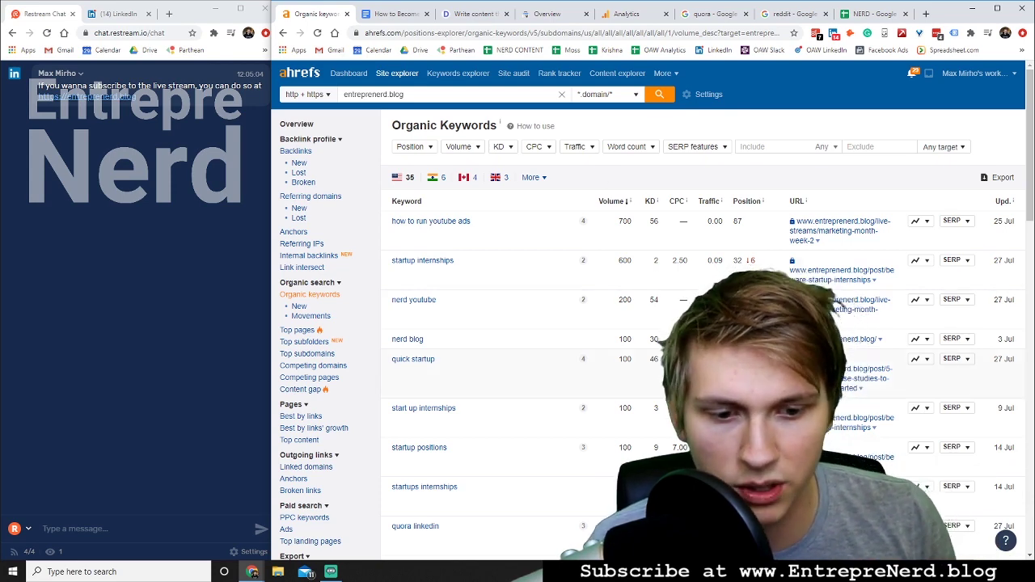
# - Sort the keywords by position and back by volume, then check the volume and difficulty of "startup internships"
pyautogui.click(749, 201)
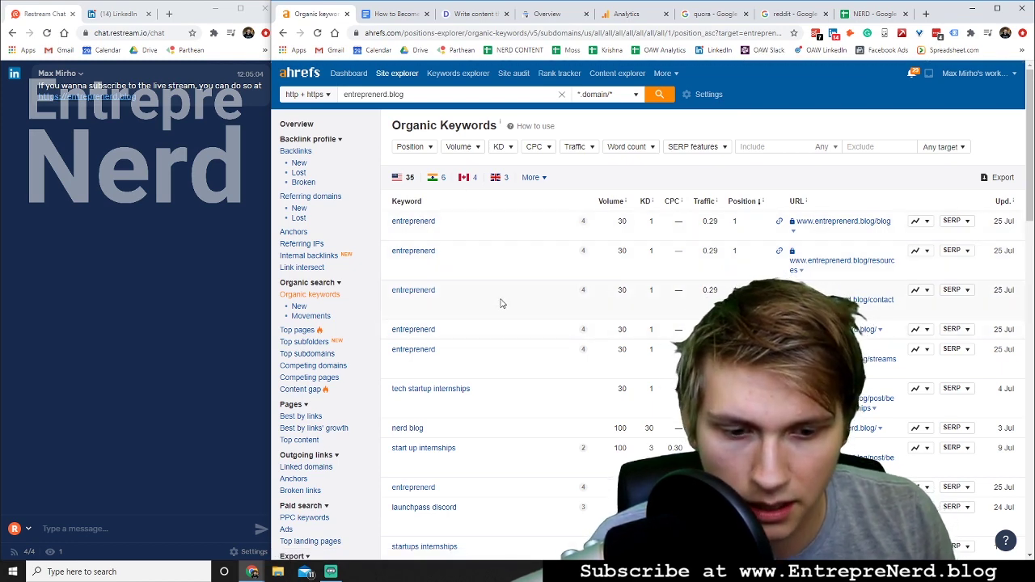
pyautogui.click(605, 202)
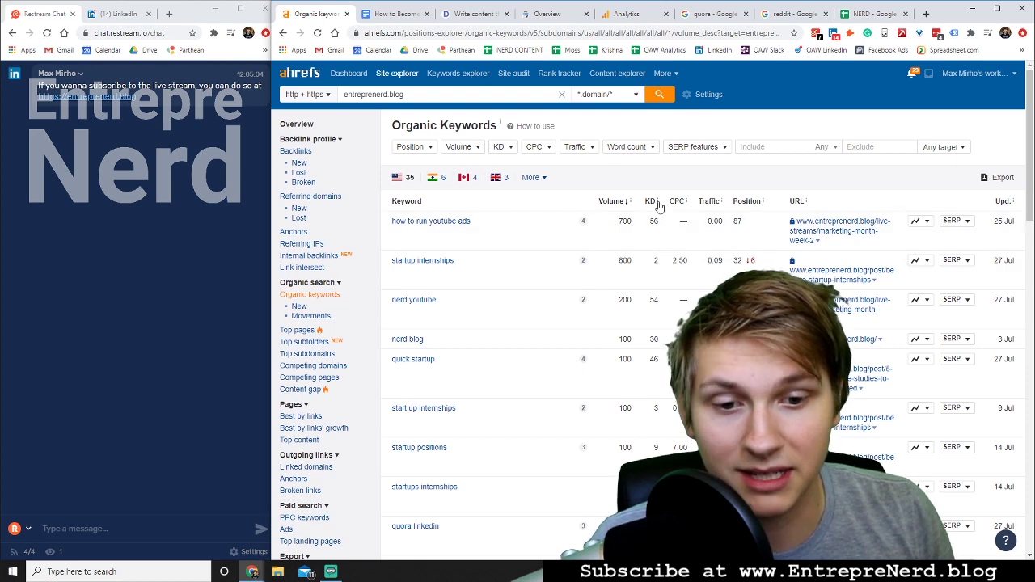
pyautogui.moveTo(658, 206)
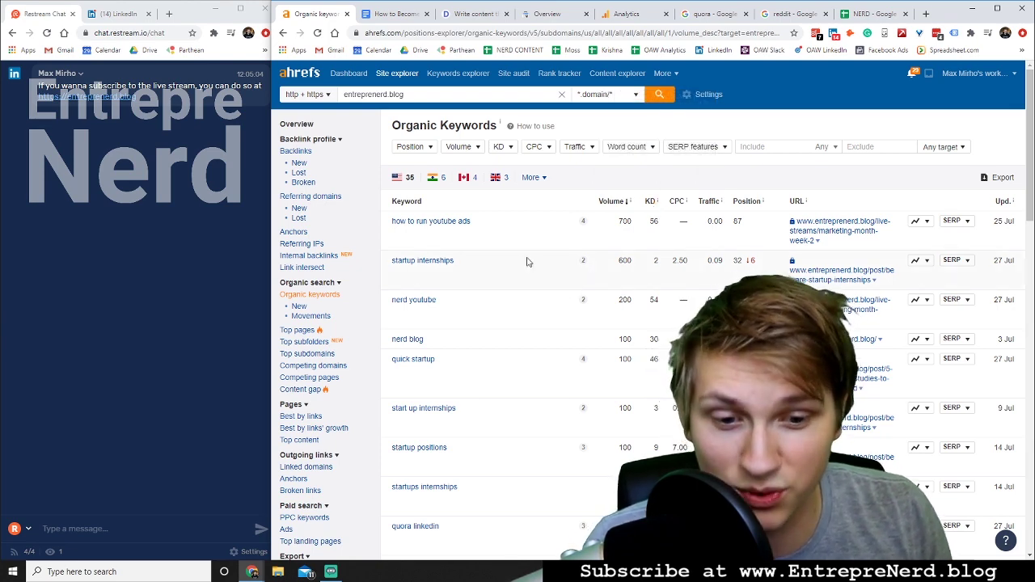
pyautogui.moveTo(469, 261); pyautogui.dragTo(383, 268)
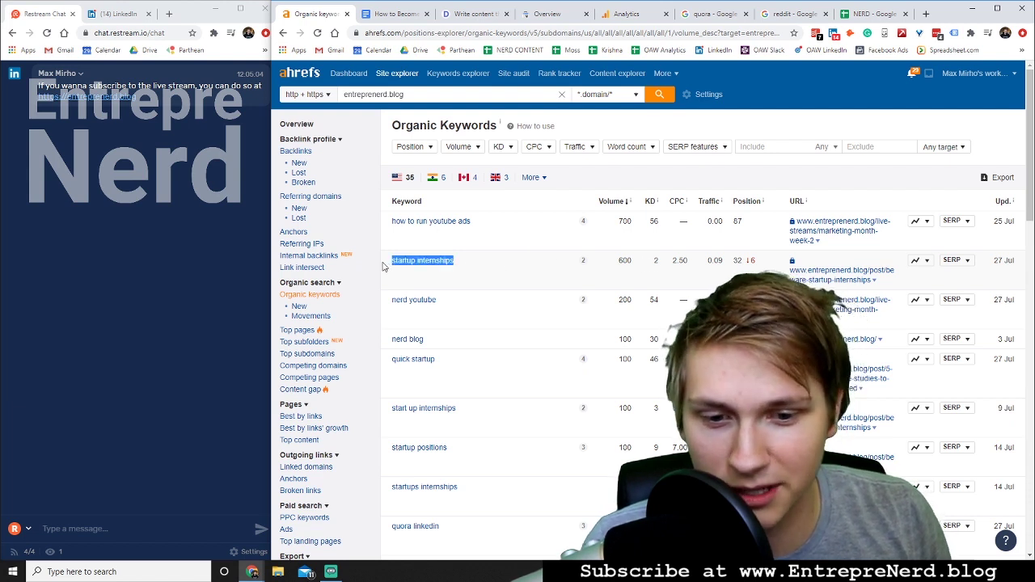
pyautogui.moveTo(617, 261); pyautogui.dragTo(635, 264)
pyautogui.doubleClick(657, 261)
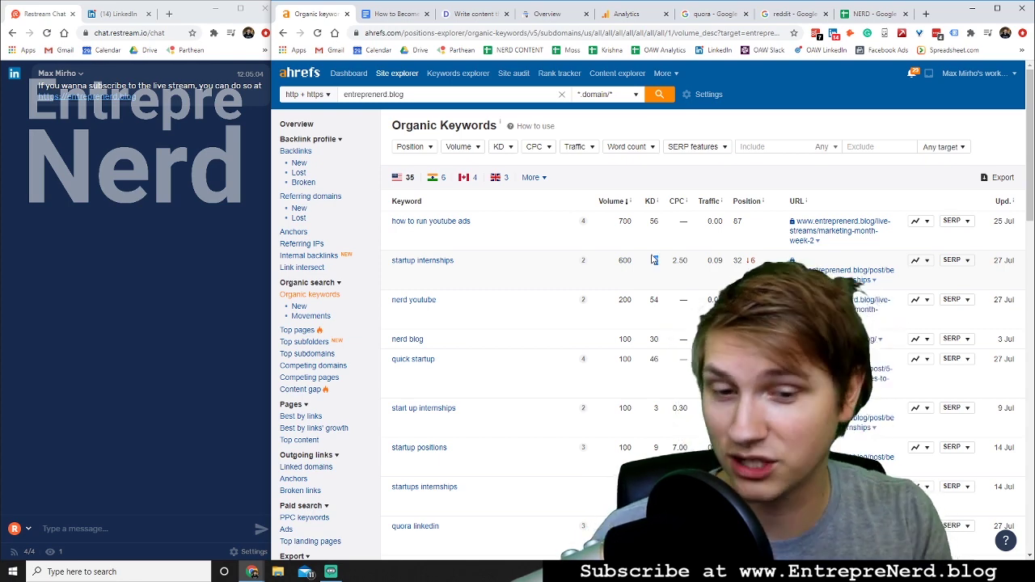
pyautogui.click(530, 276)
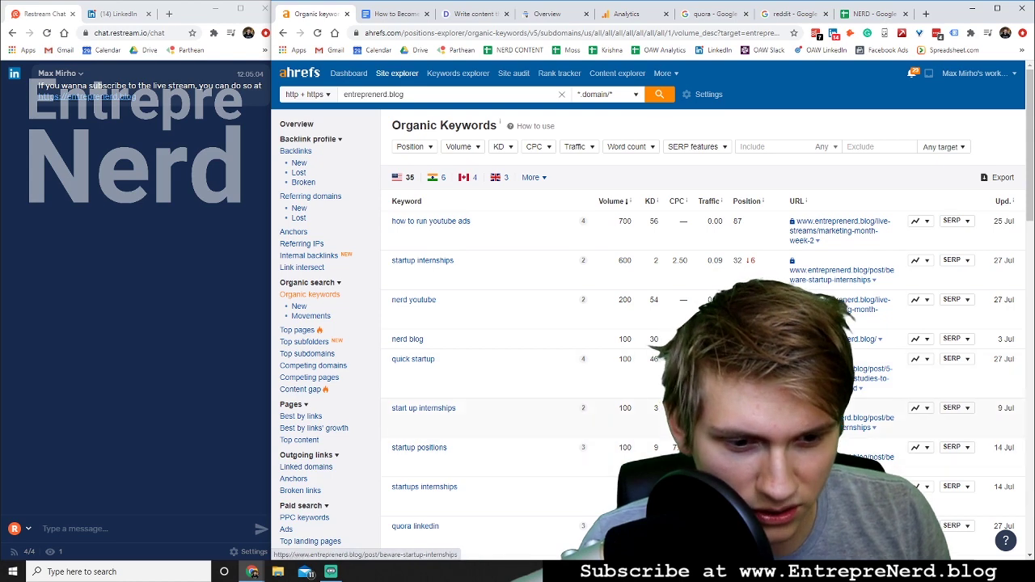
# - Look through the volume-sorted keywords and the blog pages that rank for them
pyautogui.scroll(-2, 647, 323)
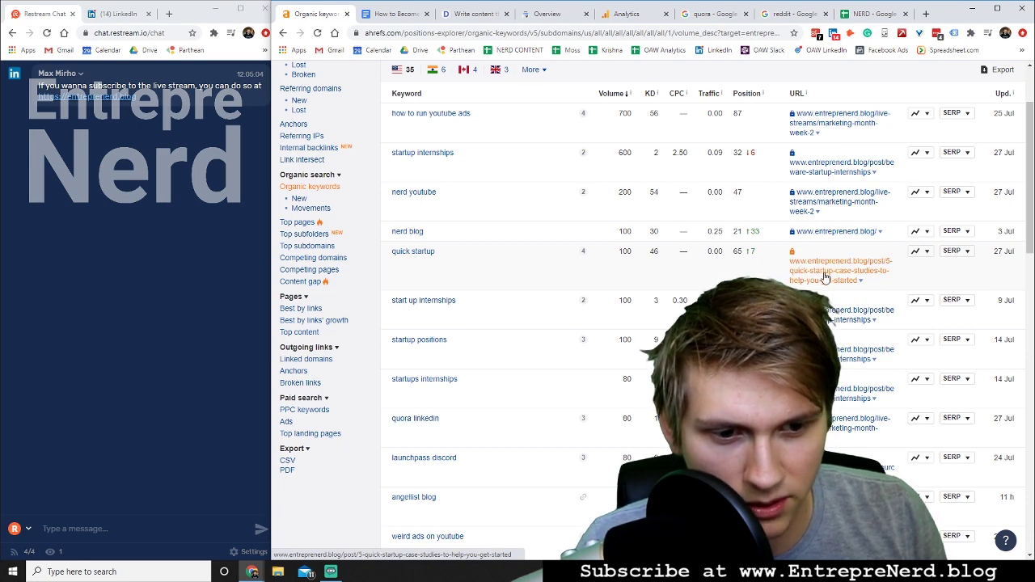
pyautogui.scroll(-3, 841, 271)
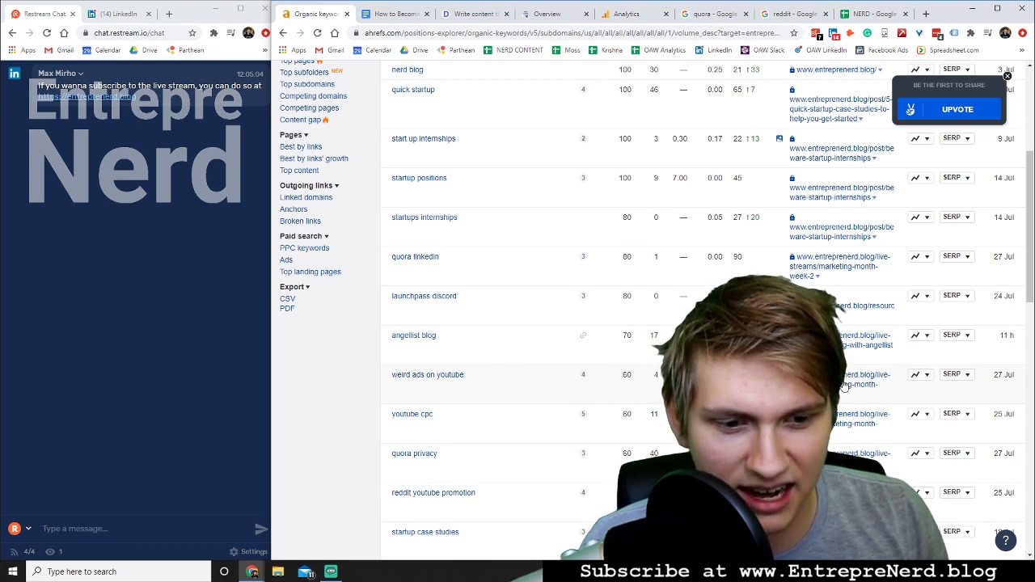
pyautogui.scroll(4, 751, 226)
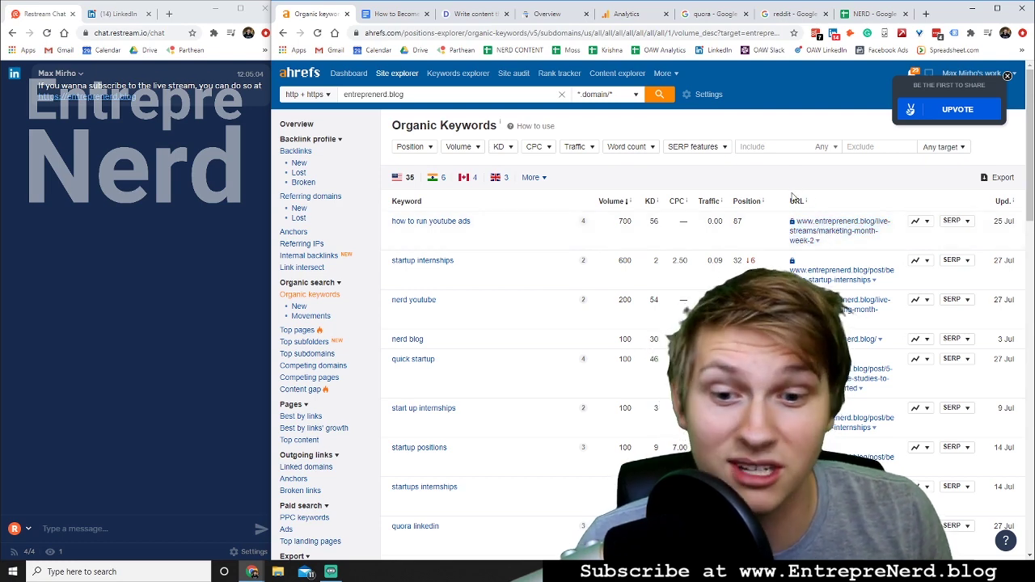
# - Look up the prepared list of entrepreneurship, startup and side hustle keywords in Keywords explorer for Google in the United States
pyautogui.click(458, 73)
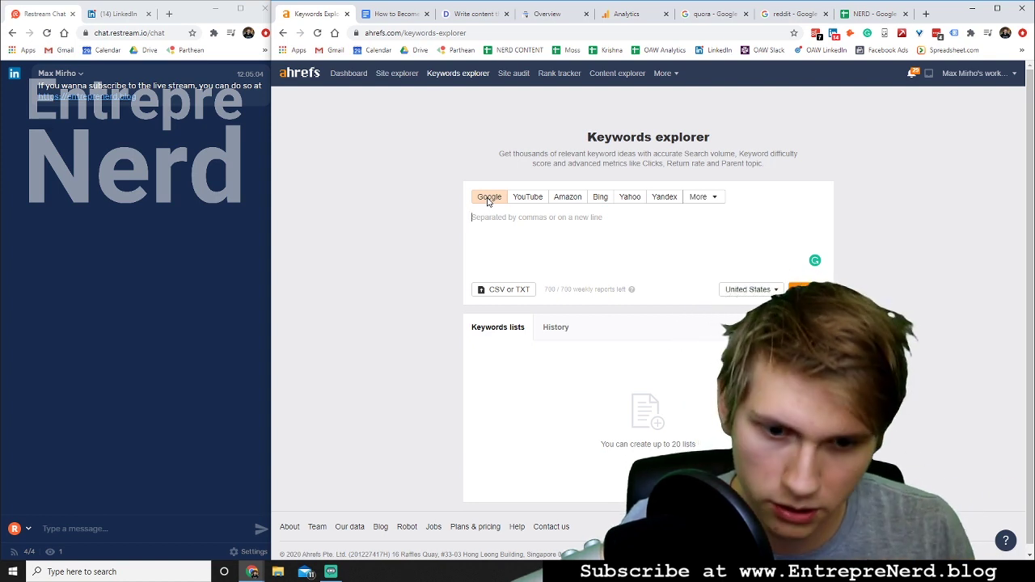
pyautogui.write('entrepreneurship')
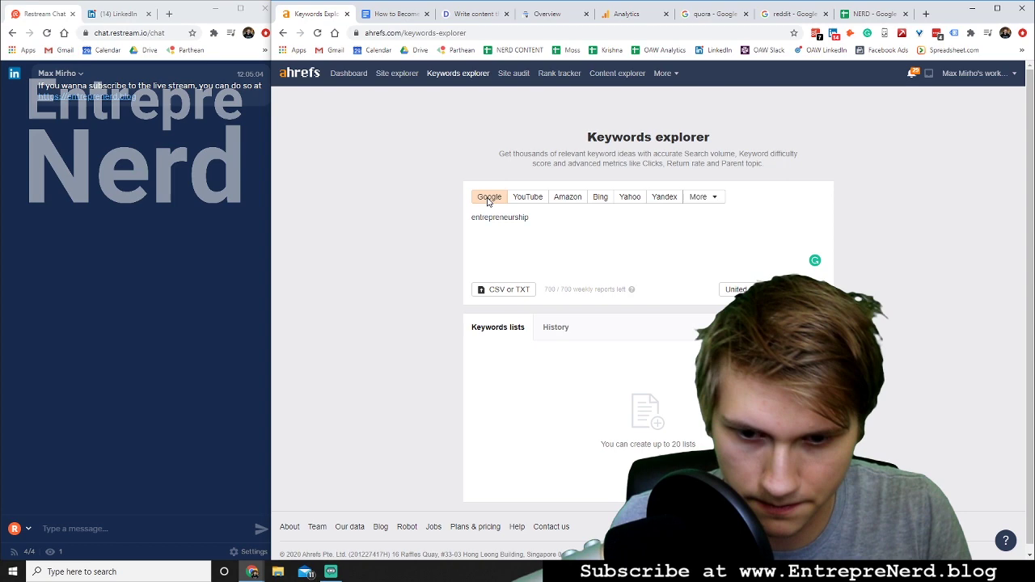
pyautogui.hotkey('ctrl', 'v')
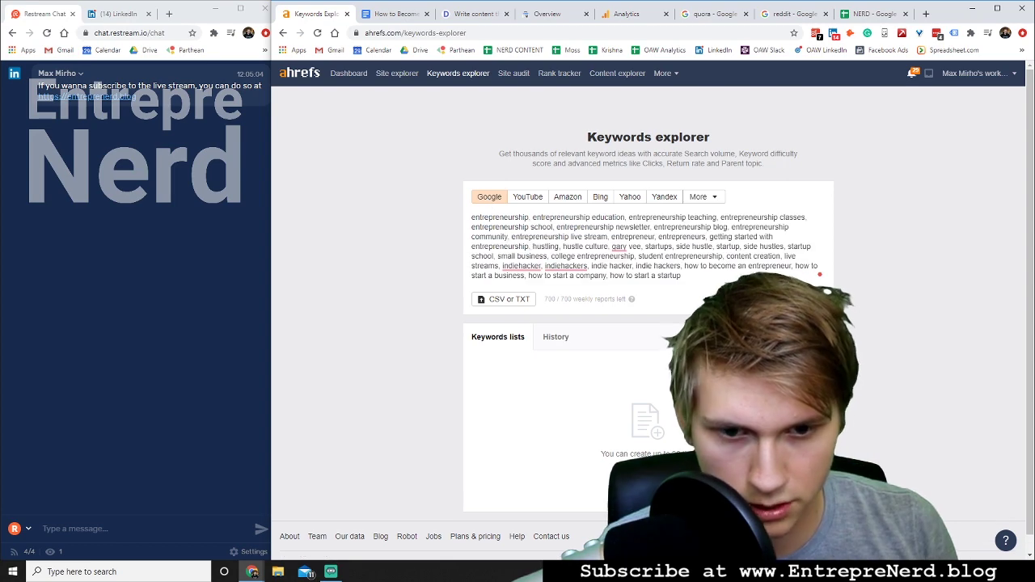
pyautogui.press('Return')
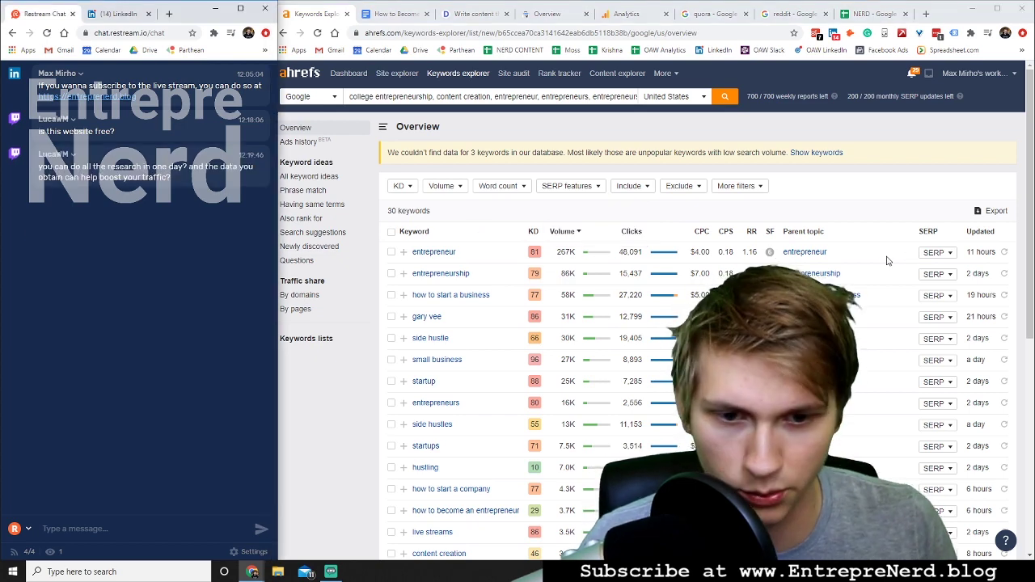
pyautogui.moveTo(533, 231)
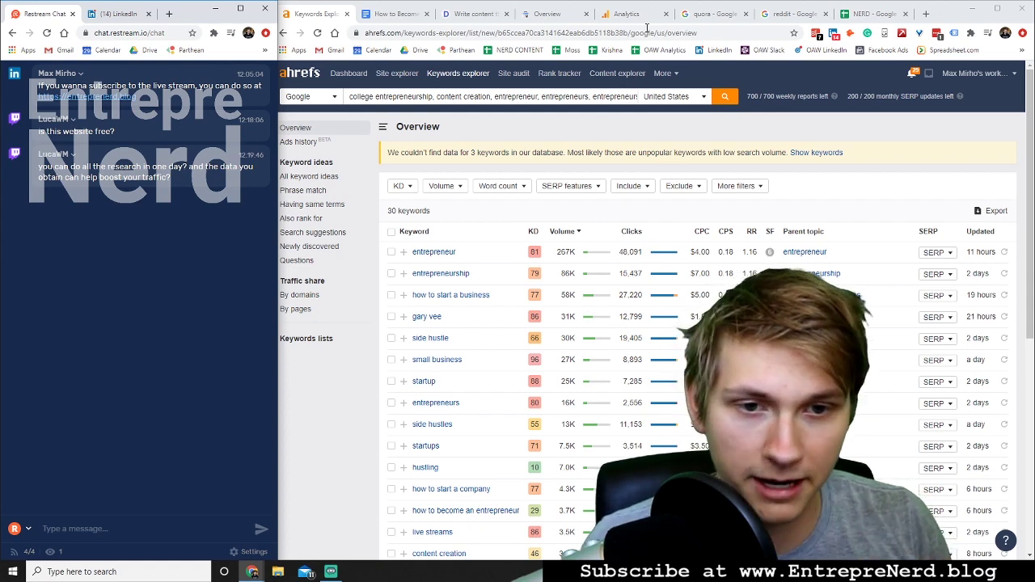
# - Switch to Google Search Console and open the search performance report for entreprenerd.blog
pyautogui.click(626, 14)
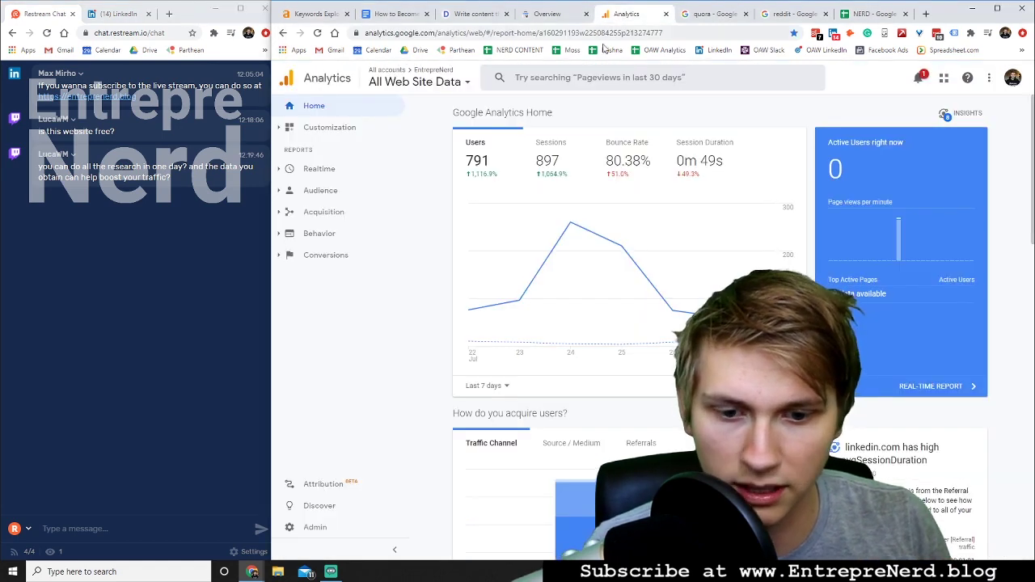
pyautogui.click(544, 13)
pyautogui.scroll(-2, 596, 307)
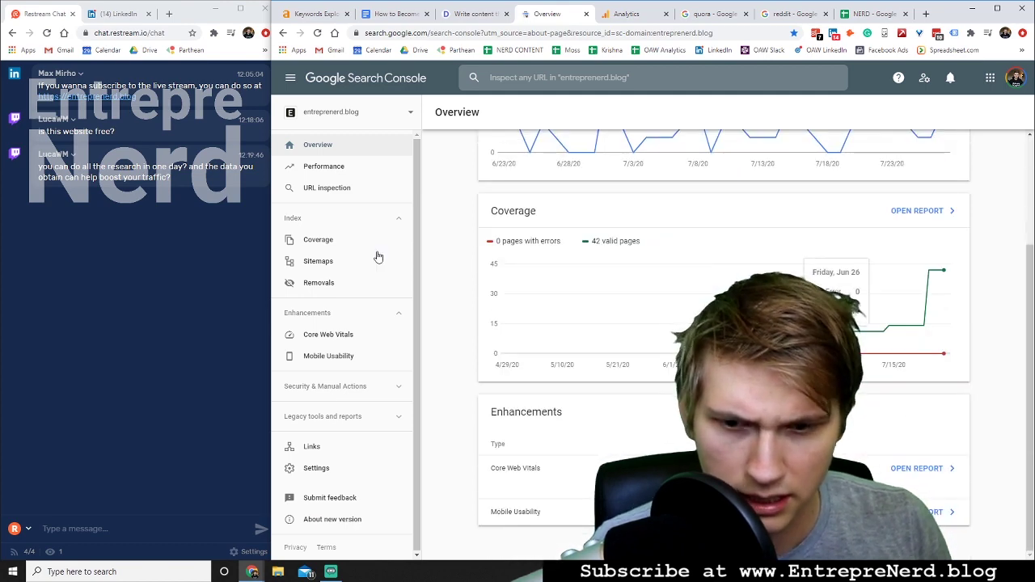
pyautogui.click(323, 166)
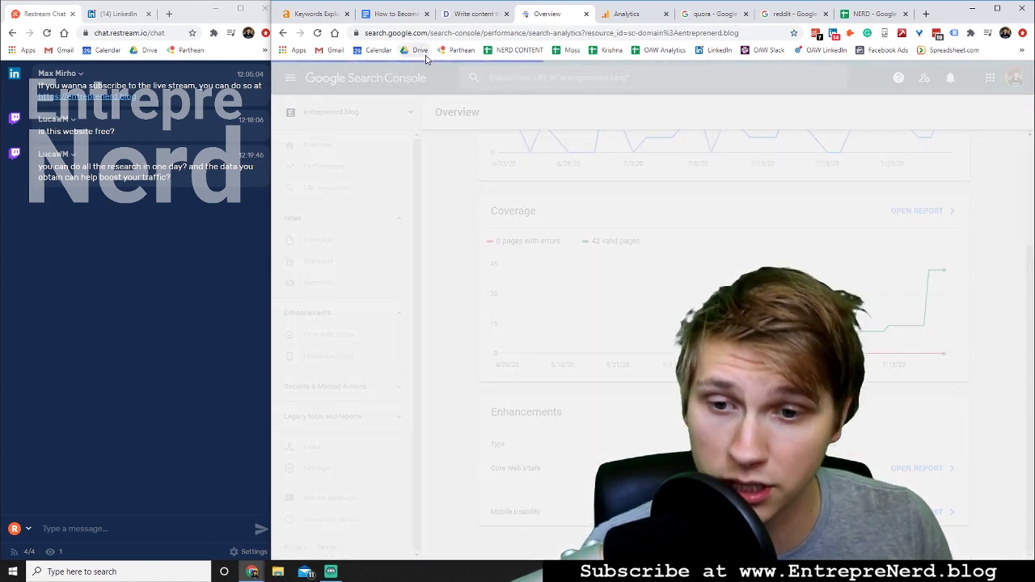
# - Find the "Beware Startup Internships" post in the Google results for "startup internships"
pyautogui.scroll(-5, 543, 284)
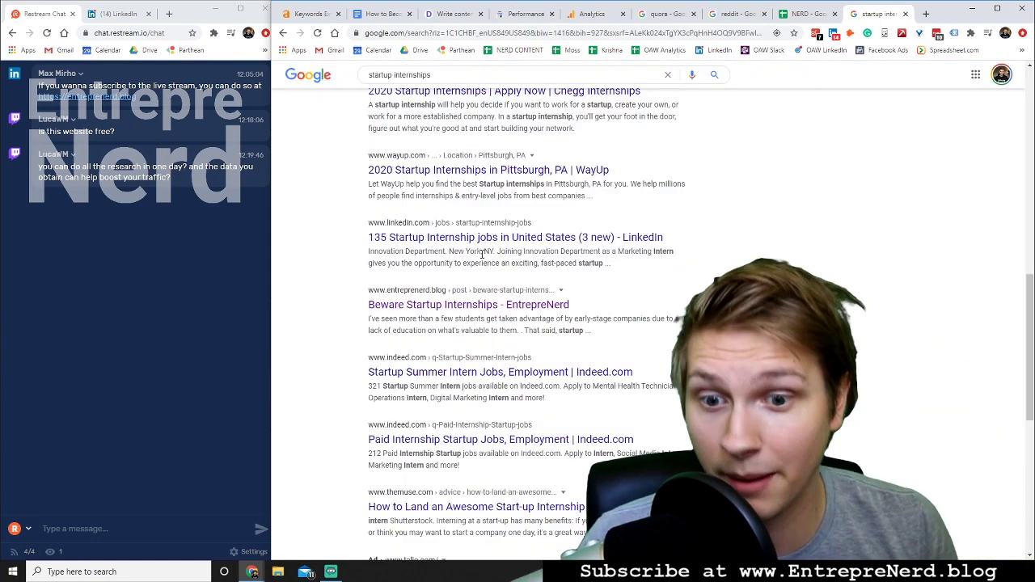
# - Return to the Search Console performance report and examine the clicks and impressions for the query "startup internships"
pyautogui.scroll(10, 483, 255)
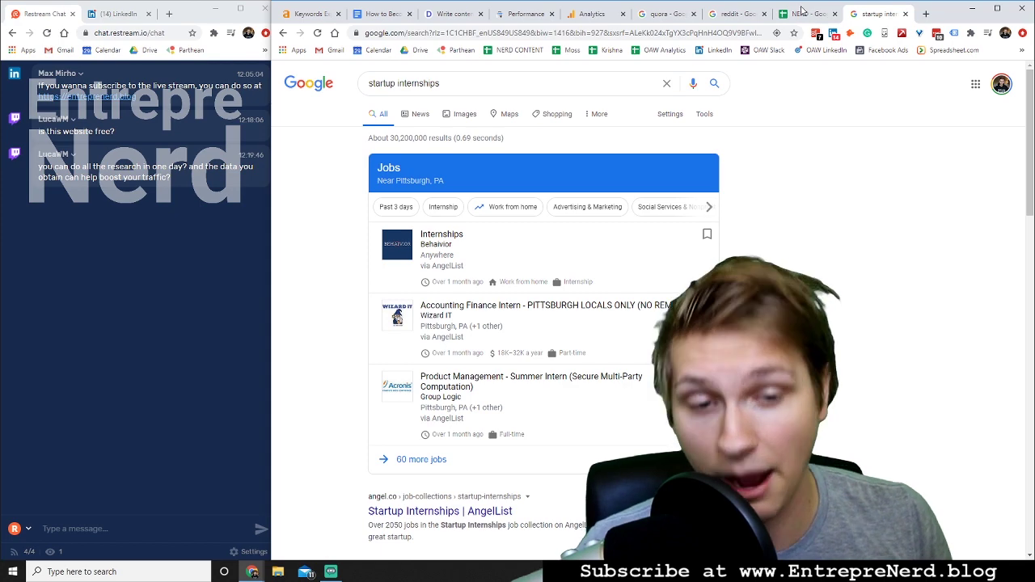
pyautogui.click(595, 13)
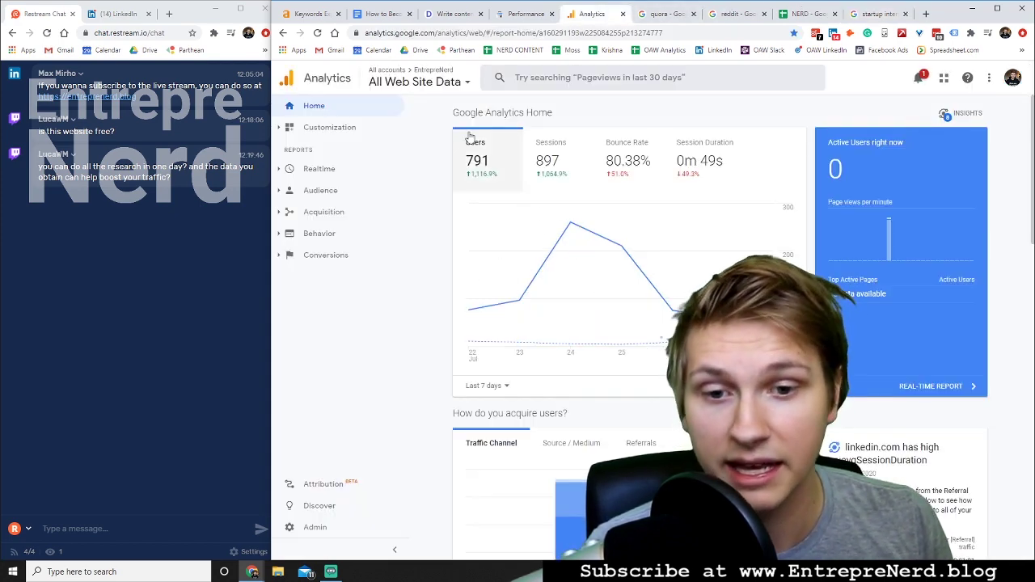
pyautogui.click(526, 14)
pyautogui.click(579, 306)
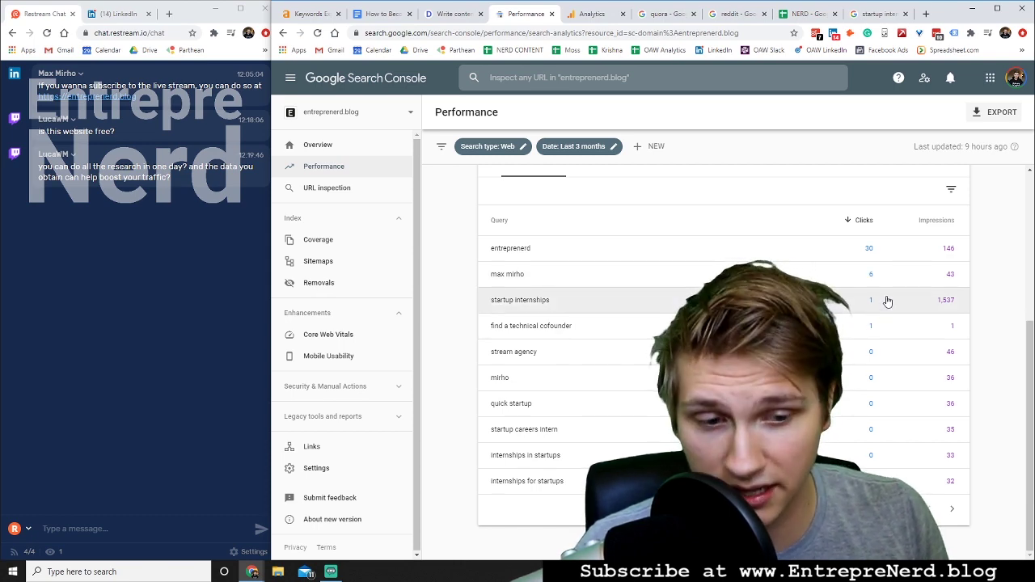
# - Go back to the Google results for "startup internships" and review the pages ranking above the "Beware Startup Internships" post
pyautogui.click(304, 14)
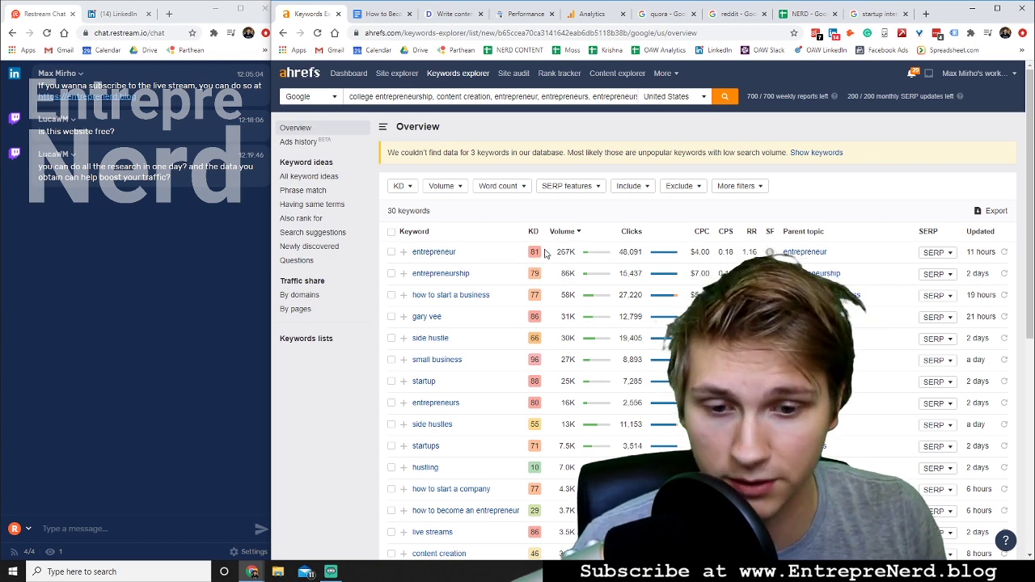
pyautogui.click(868, 16)
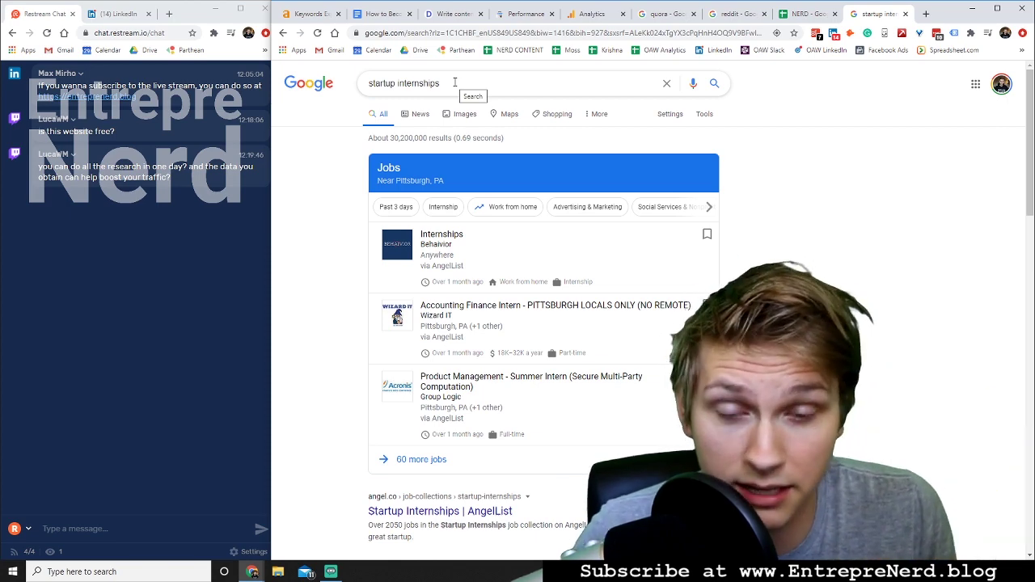
pyautogui.scroll(-3, 558, 162)
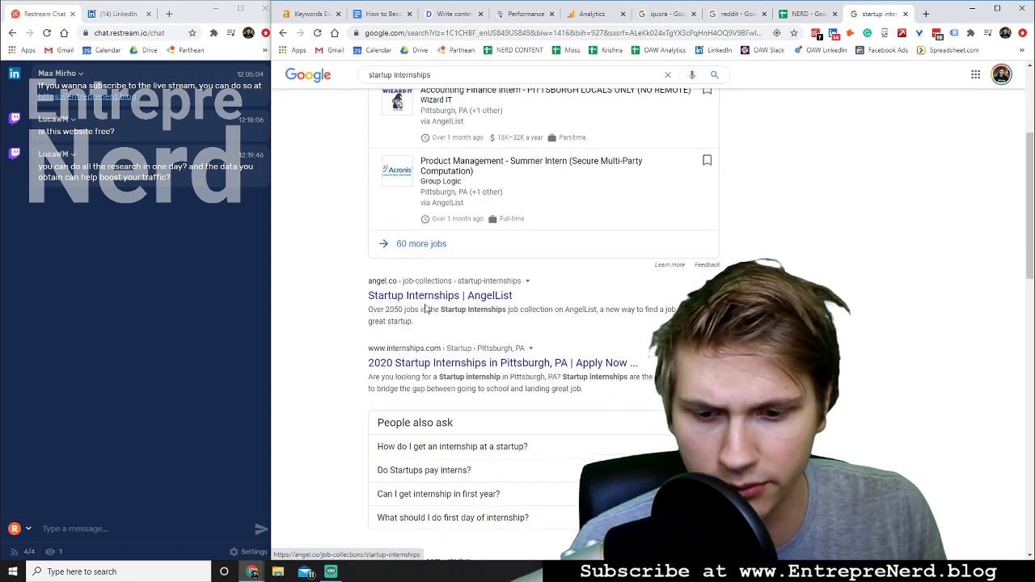
pyautogui.scroll(-4, 410, 375)
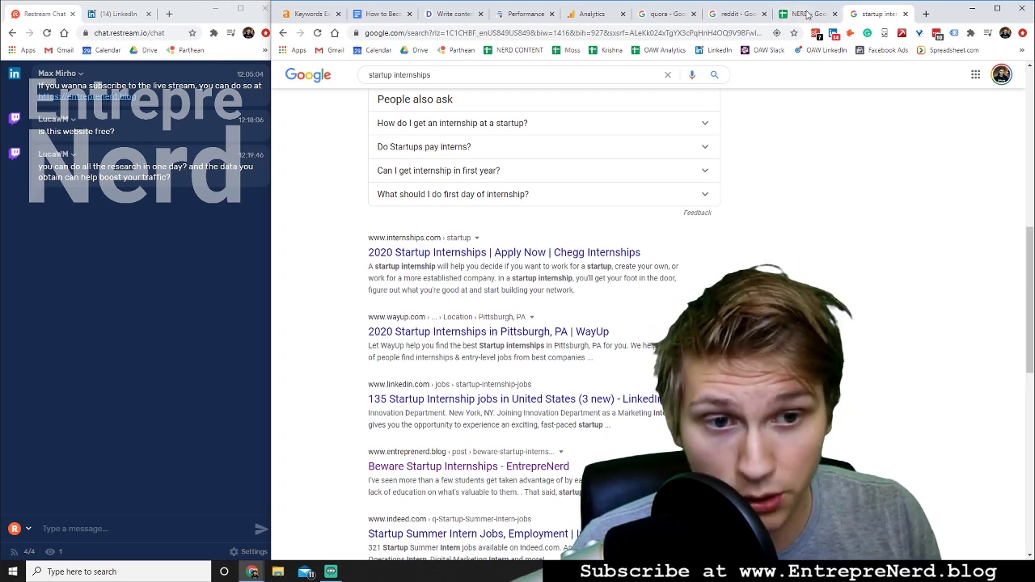
# - Switch to the Ahrefs keyword overview and compare the search volume with the clicks for the keyword "entrepreneur"
pyautogui.click(526, 13)
pyautogui.click(310, 15)
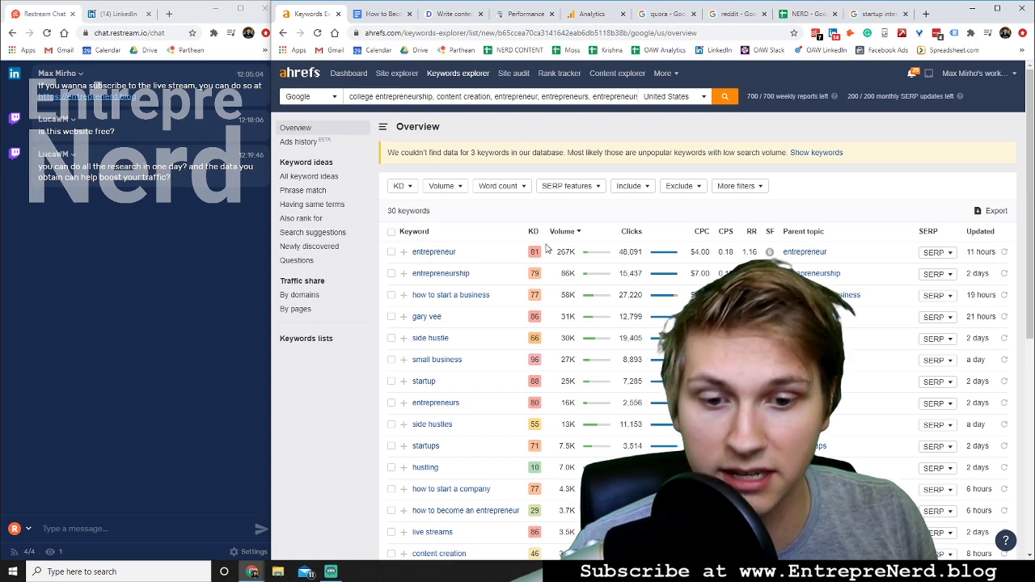
pyautogui.moveTo(556, 255); pyautogui.dragTo(575, 253)
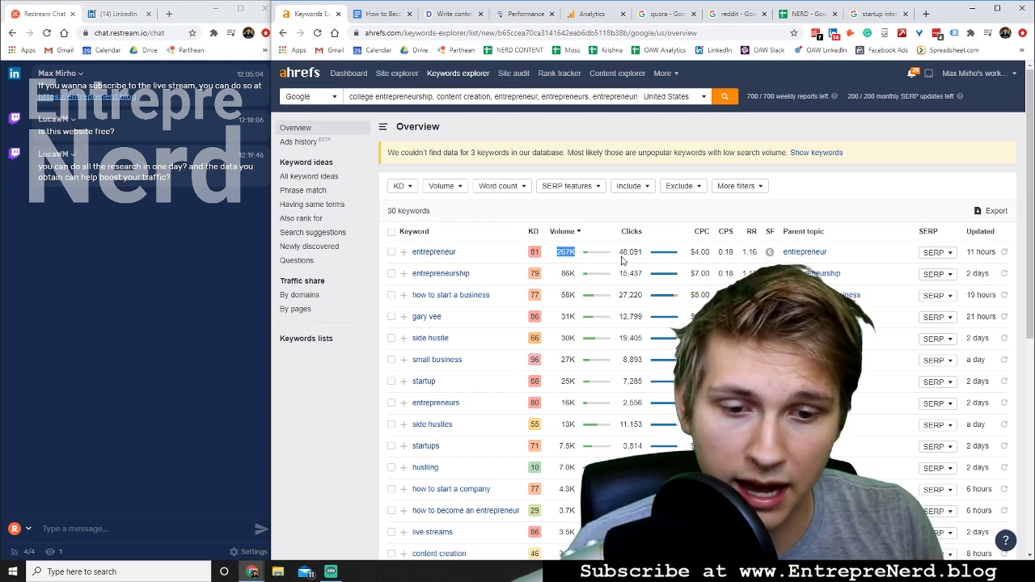
pyautogui.moveTo(619, 254); pyautogui.dragTo(644, 254)
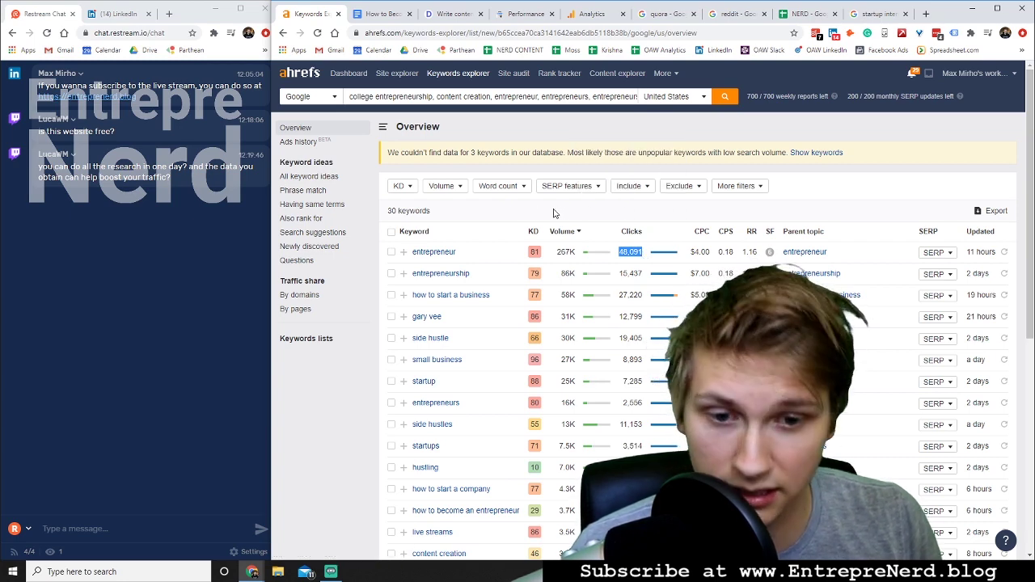
pyautogui.click(589, 257)
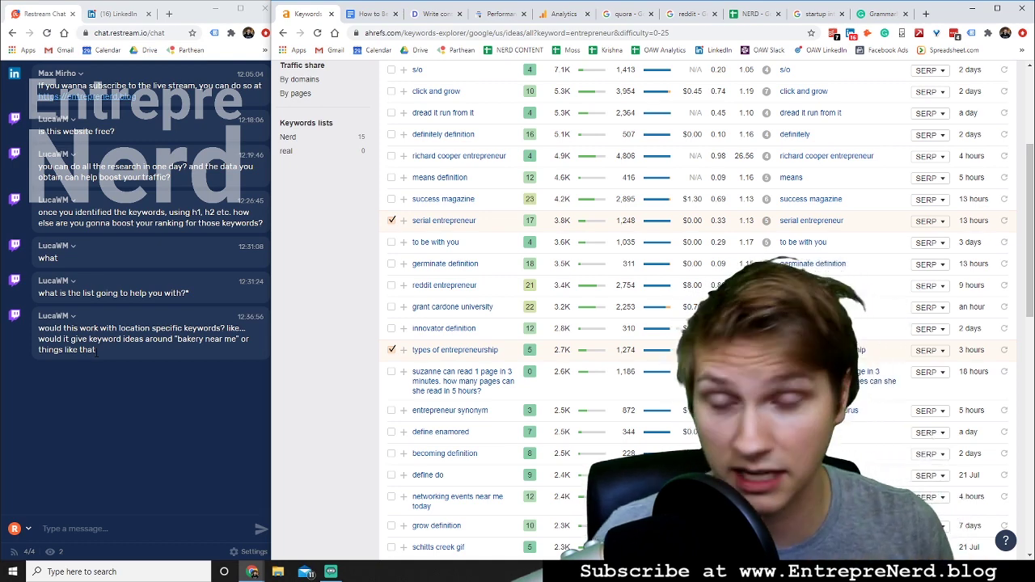
# - Search Google for "google my business" in a new browser tab
pyautogui.click(926, 13)
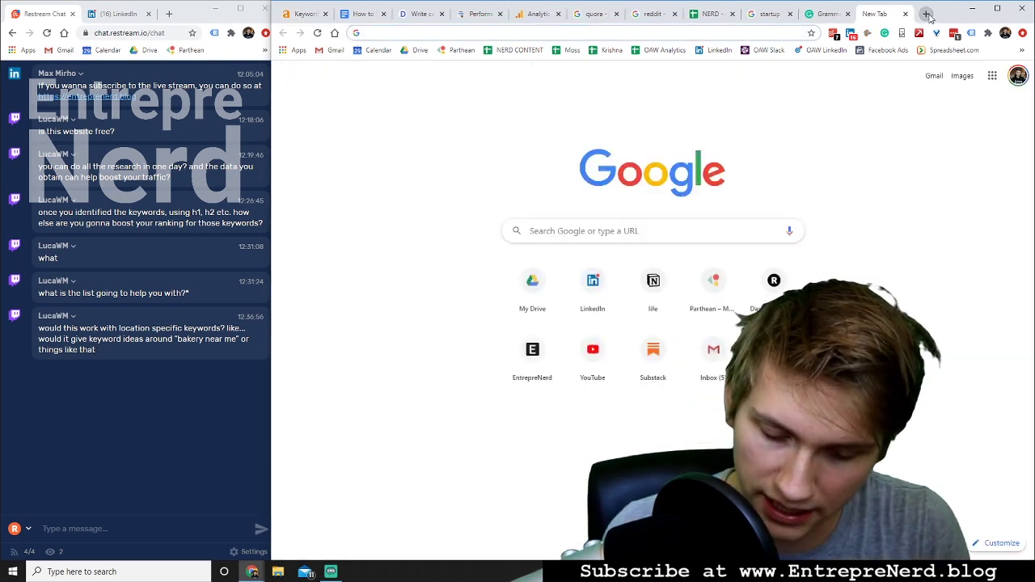
pyautogui.write('google my business')
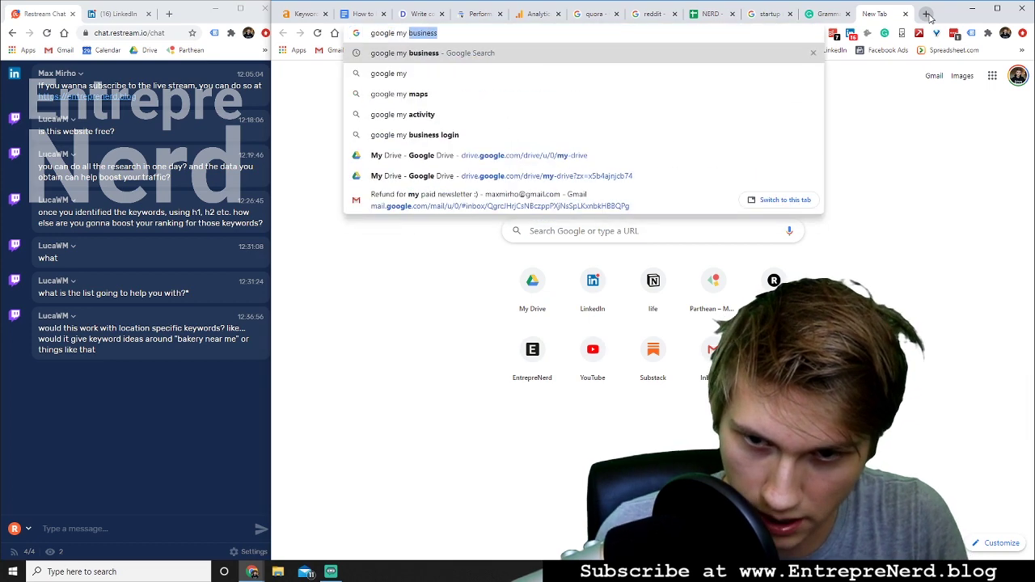
pyautogui.press('Return')
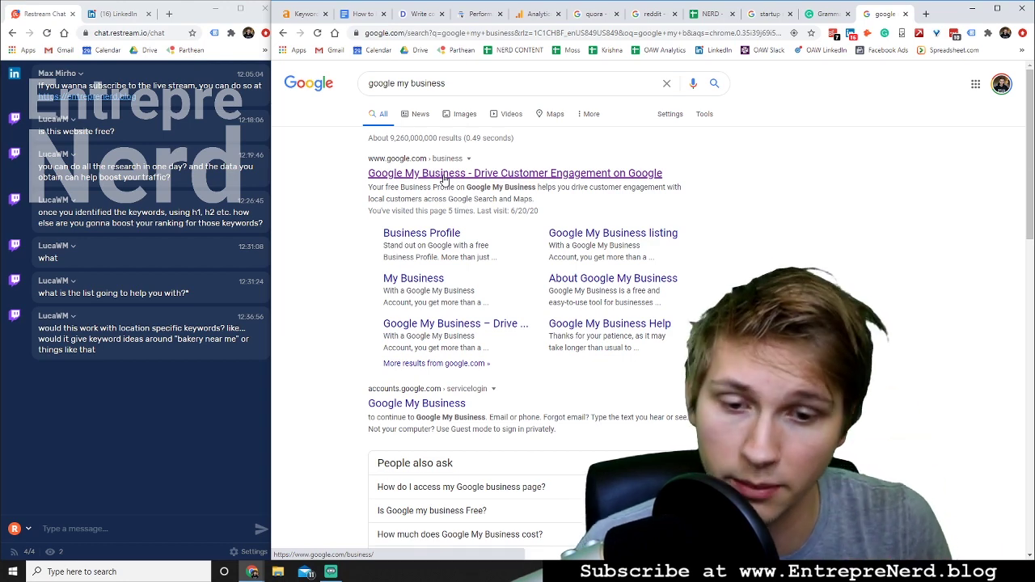
# - Search Google for "entreprenerd" and look over its business profile and website listing
pyautogui.tripleClick(470, 84)
pyautogui.write('entreprenre')
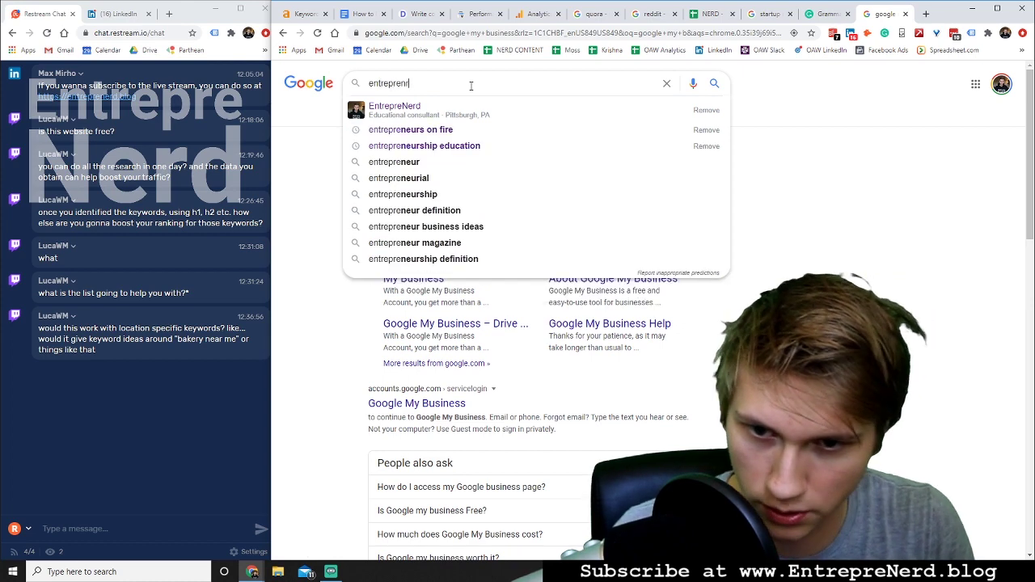
pyautogui.press('BackSpace')
pyautogui.press('BackSpace')
pyautogui.write('erd')
pyautogui.press('Return')
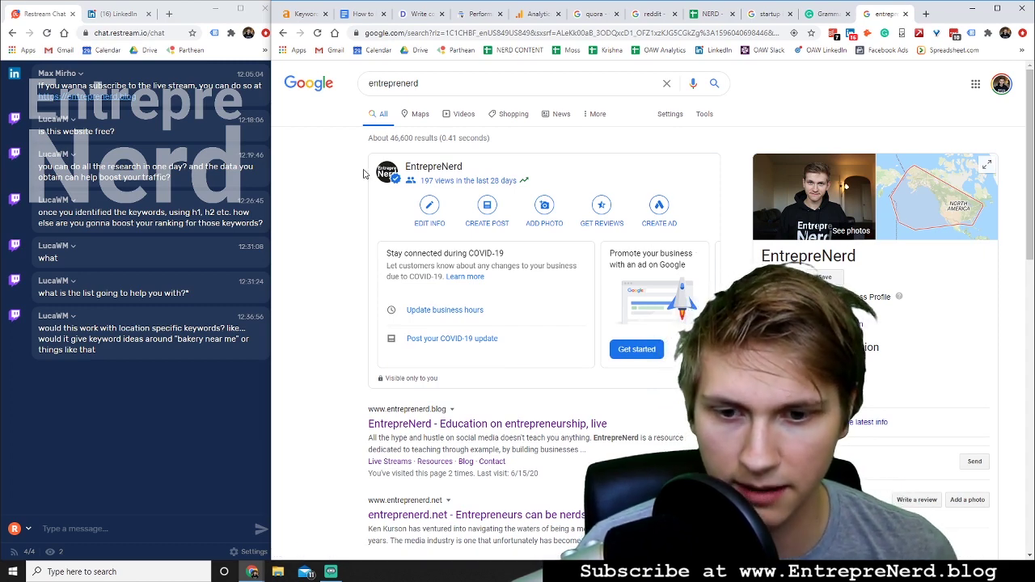
pyautogui.scroll(-1, 385, 239)
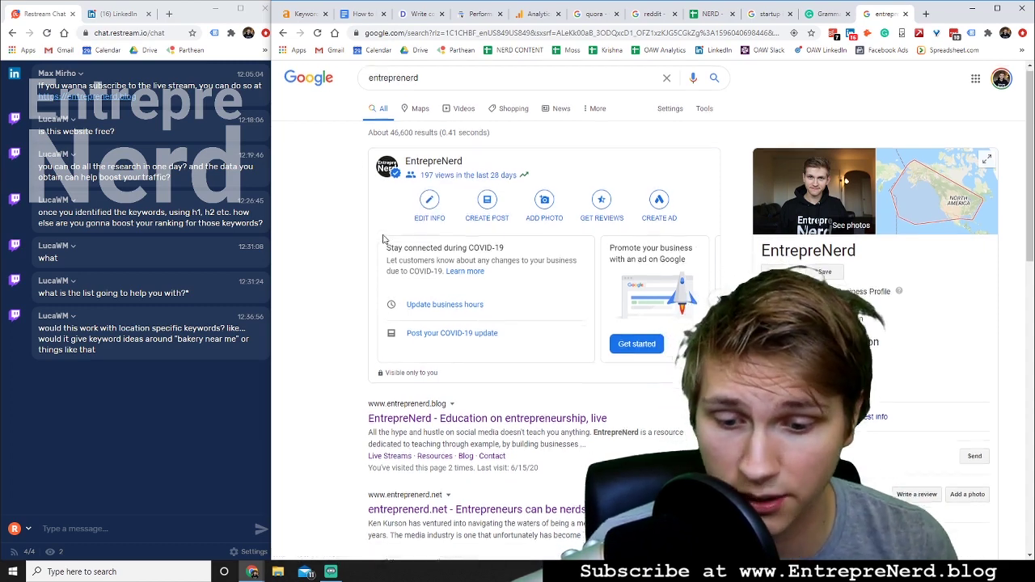
pyautogui.scroll(-1, 384, 240)
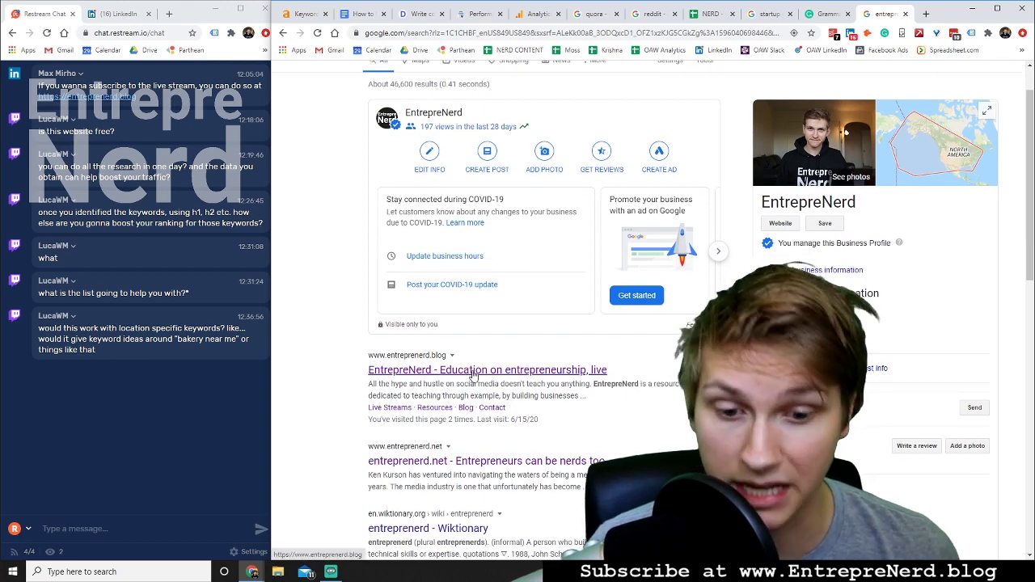
pyautogui.scroll(1, 501, 332)
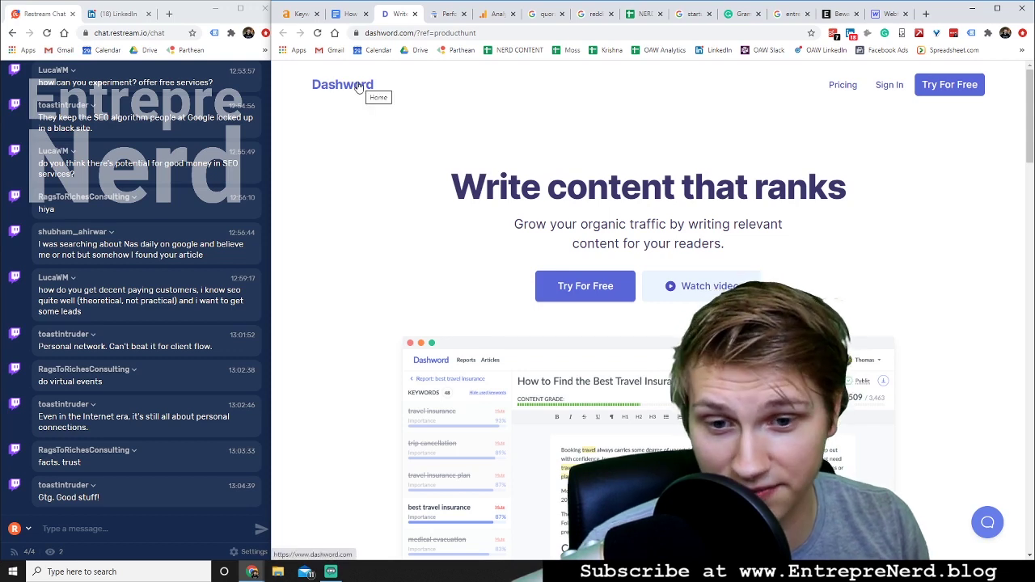
# - Read the headline and tagline on the Dashword home page and examine its content editor preview
pyautogui.moveTo(485, 188); pyautogui.dragTo(829, 190)
pyautogui.click(737, 224)
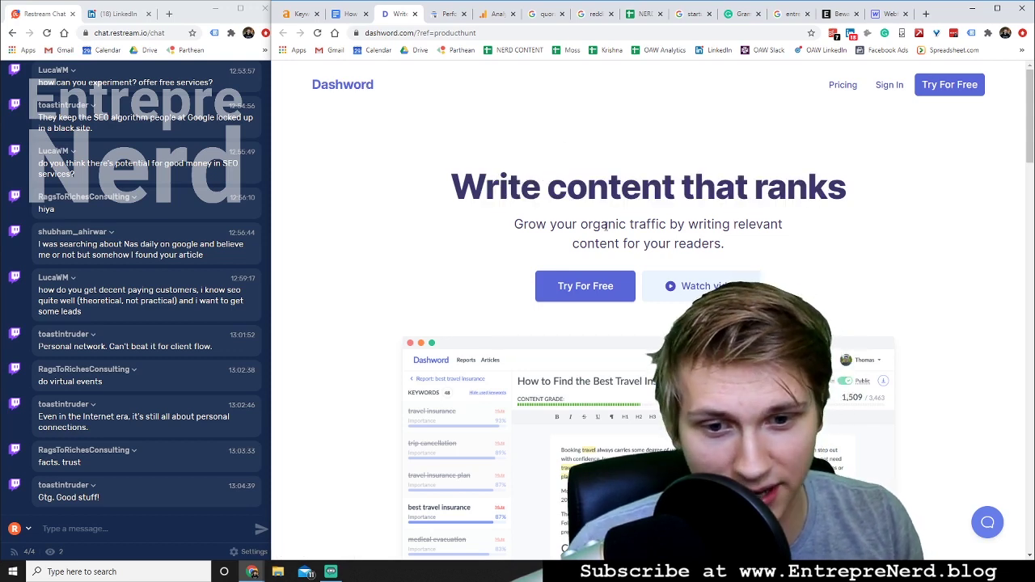
pyautogui.moveTo(523, 225); pyautogui.dragTo(739, 245)
pyautogui.click(719, 236)
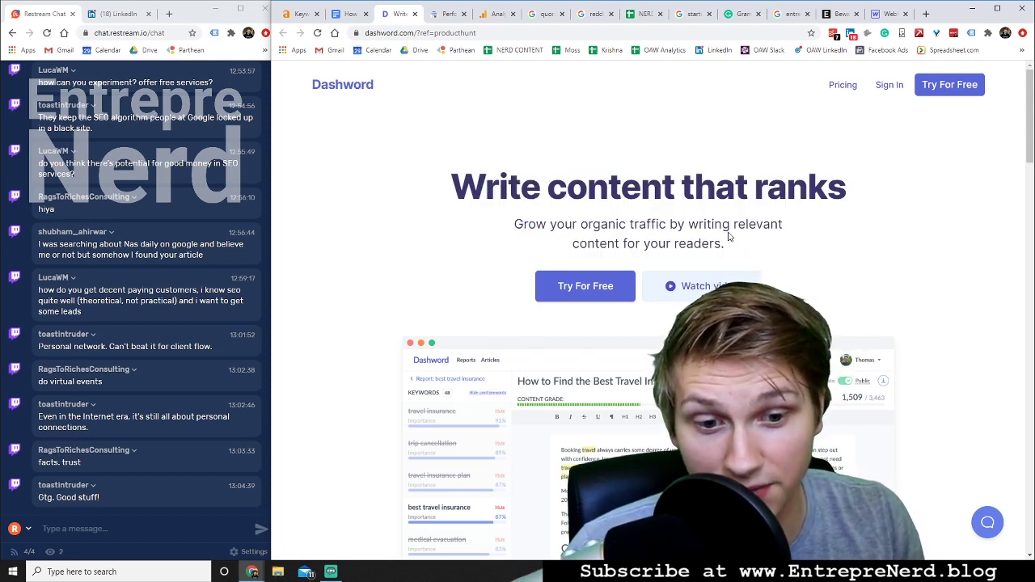
pyautogui.scroll(-2, 619, 319)
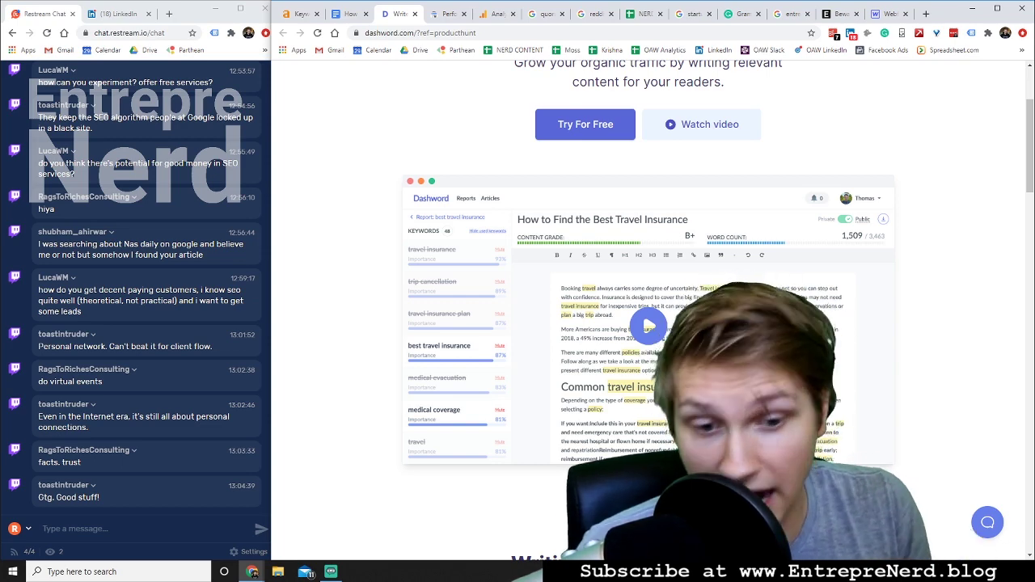
pyautogui.scroll(2, 391, 187)
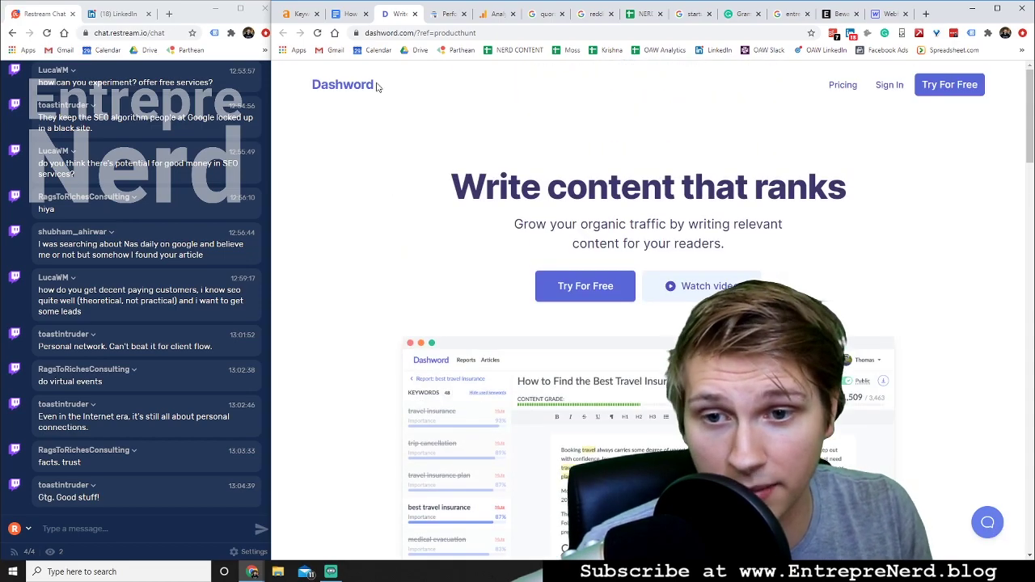